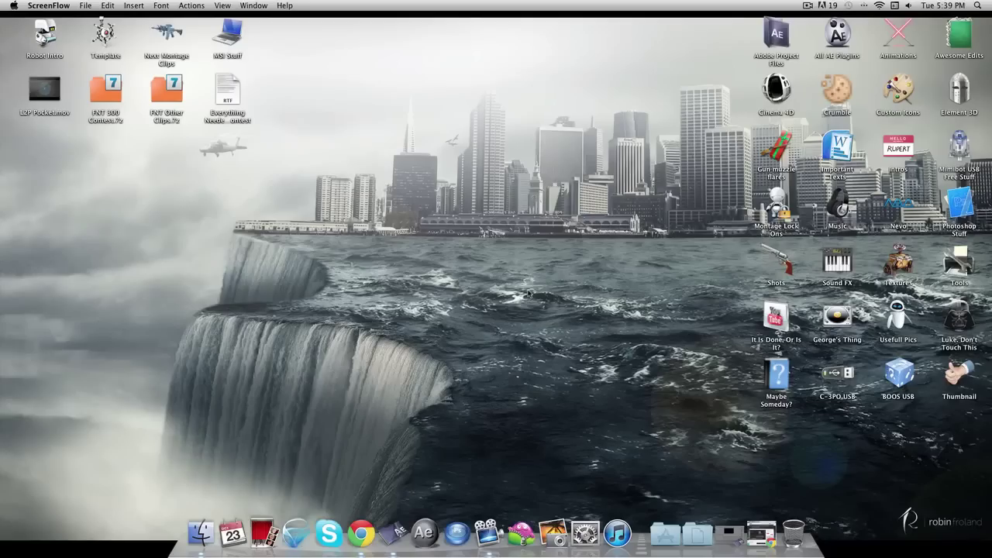
- Switch to the browser and play a few seconds of the YouTube video "Lost Move: Follow My Steps Ep #1"
{"action": "left_click", "coordinate": [763, 533]}
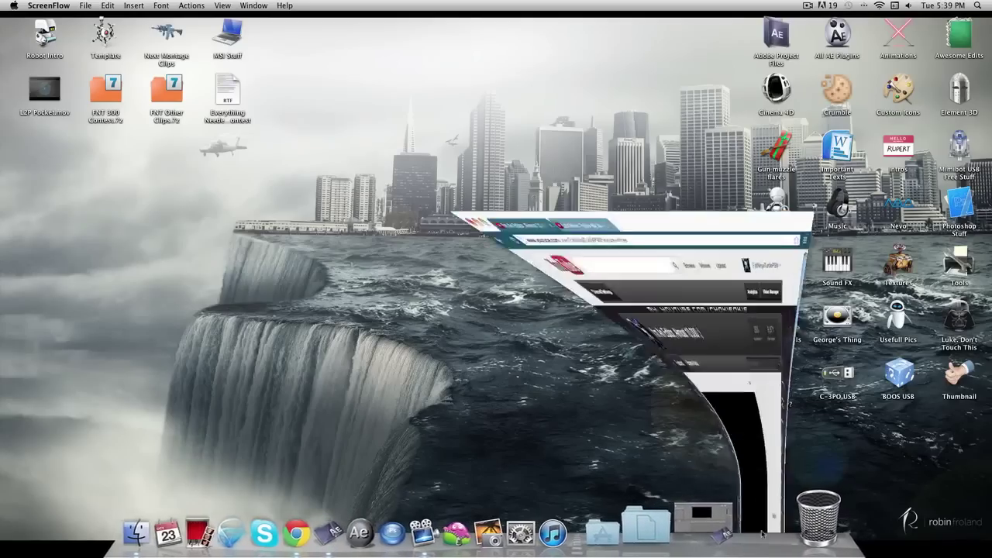
{"action": "left_click", "coordinate": [462, 67]}
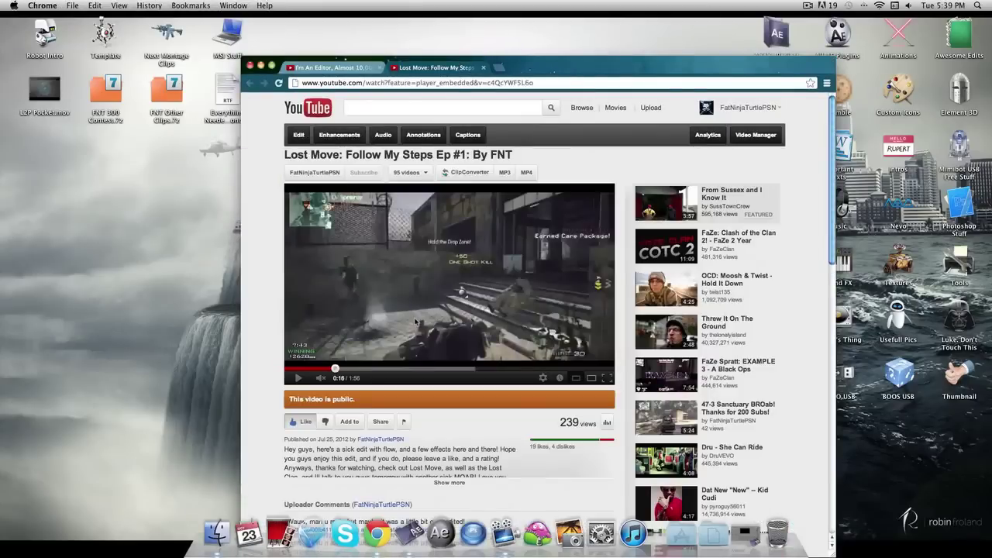
{"action": "left_click", "coordinate": [470, 208]}
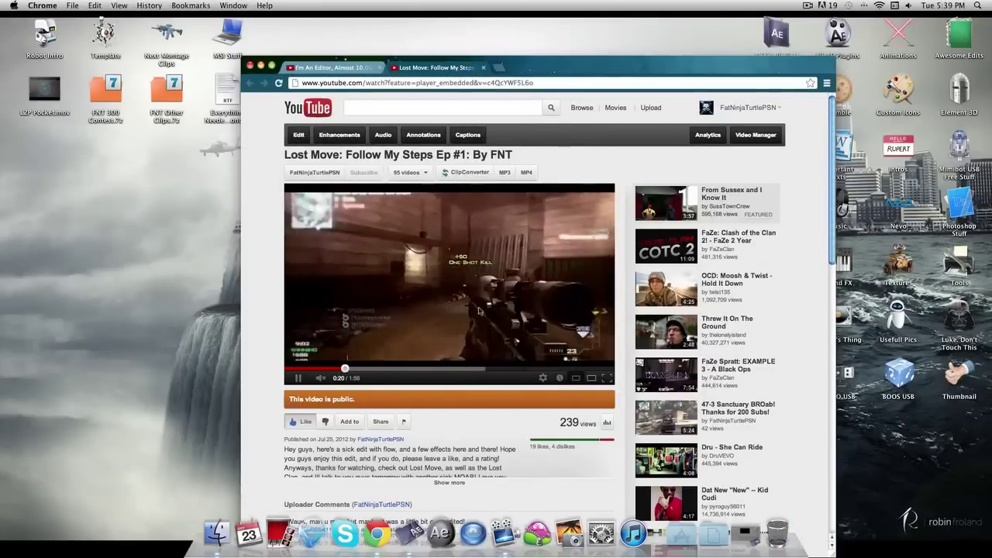
{"action": "left_click", "coordinate": [527, 267]}
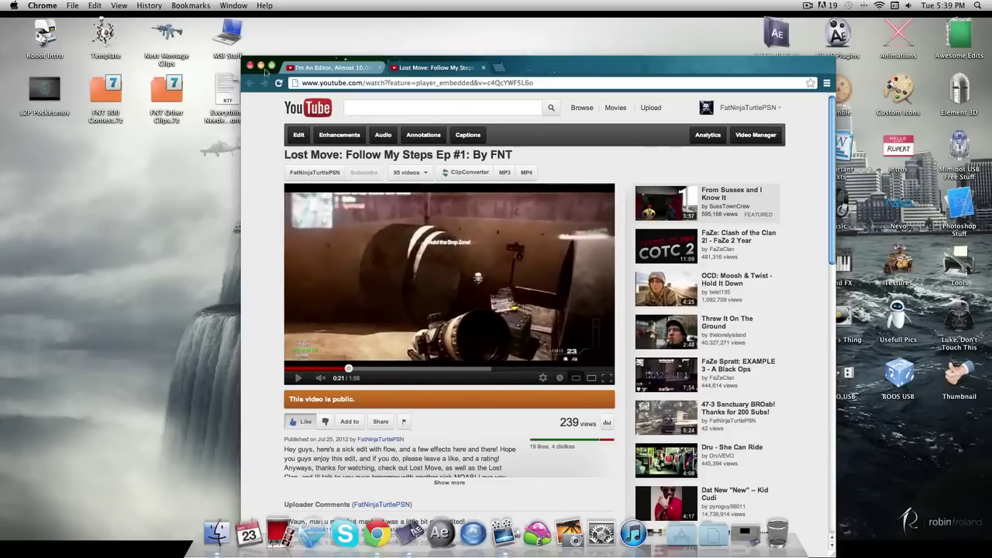
- Show the YouTube channel page in the other browser tab and switch to After Effects
{"action": "left_click", "coordinate": [291, 68]}
{"action": "left_click", "coordinate": [262, 66]}
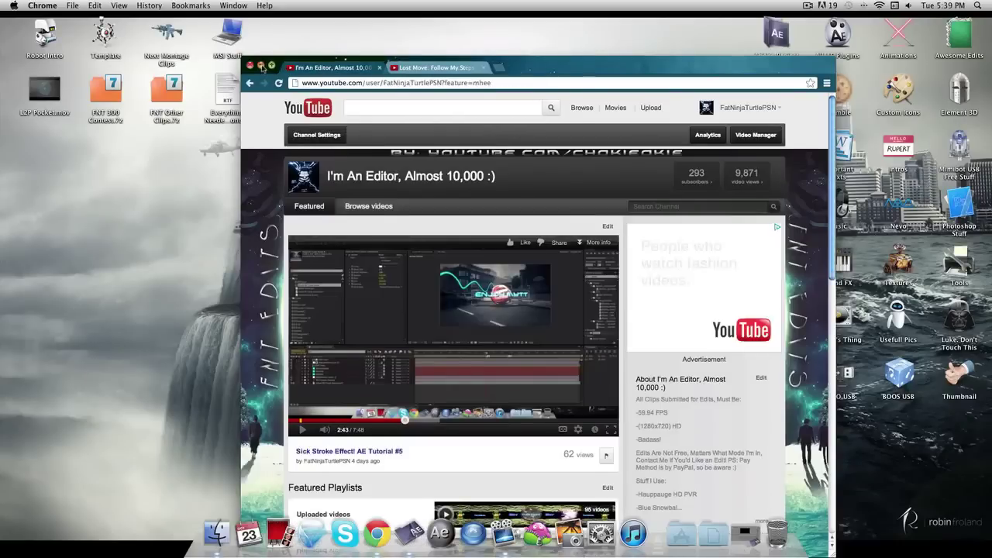
{"action": "left_click", "coordinate": [393, 531]}
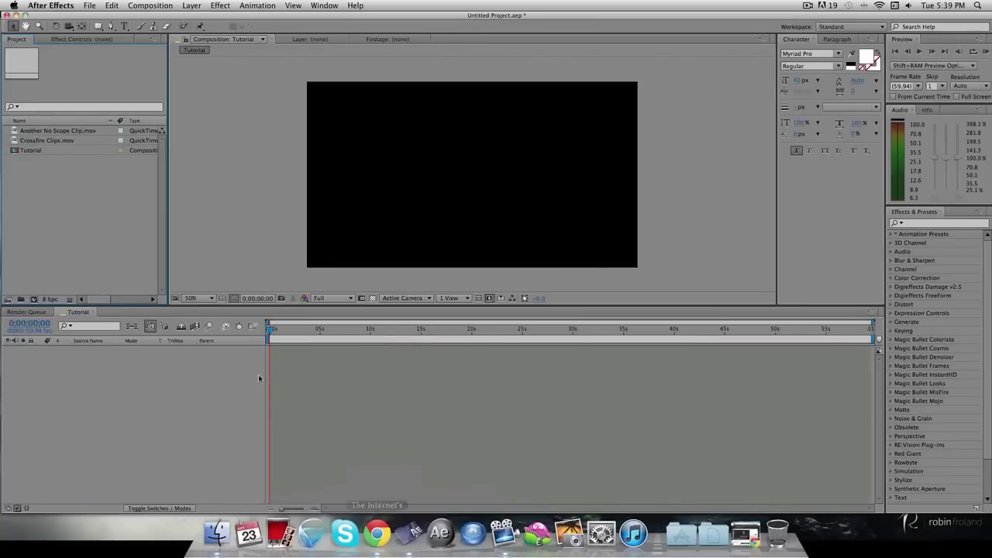
- Add Another No Scope Clip.mov to the Tutorial composition's timeline and set the preview resolution to Half
{"action": "left_click", "coordinate": [47, 141]}
{"action": "left_click", "coordinate": [47, 133]}
{"action": "left_click", "coordinate": [55, 143]}
{"action": "left_click", "coordinate": [55, 132]}
{"action": "left_click", "coordinate": [50, 141]}
{"action": "left_click", "coordinate": [52, 134]}
{"action": "left_click", "coordinate": [53, 142]}
{"action": "left_click", "coordinate": [53, 133]}
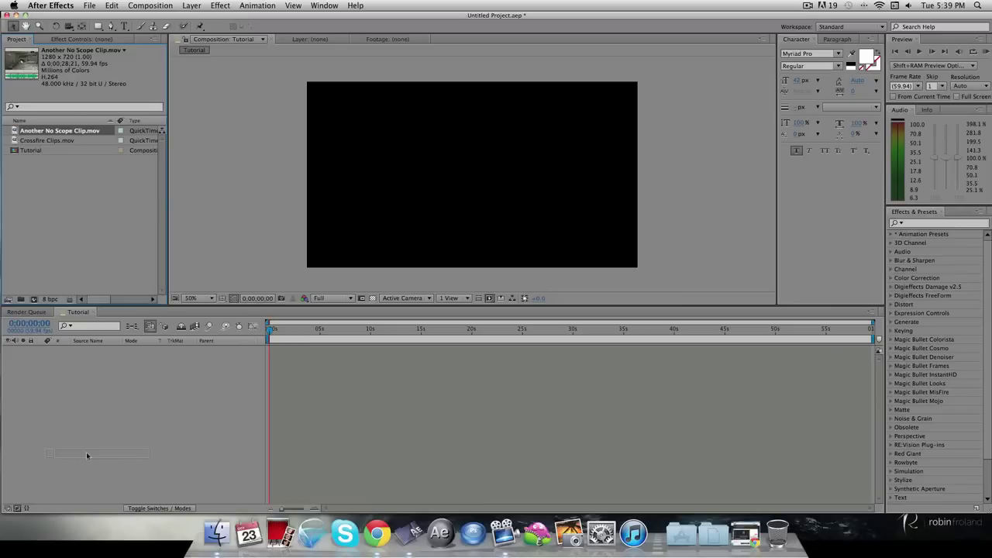
{"action": "left_click_drag", "start_coordinate": [87, 456], "coordinate": [92, 453]}
{"action": "key", "text": "space"}
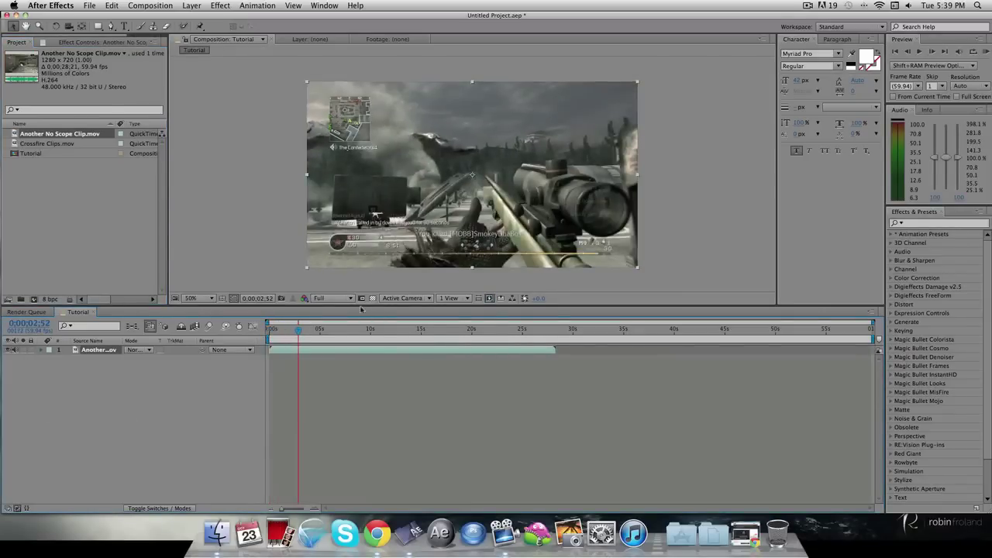
{"action": "left_click", "coordinate": [333, 298]}
{"action": "left_click", "coordinate": [333, 336]}
- Trim the clip's end at 0;00;03;34, duplicate the layer and extend the duplicate's end to about 7 s
{"action": "left_click_drag", "start_coordinate": [297, 331], "coordinate": [307, 334]}
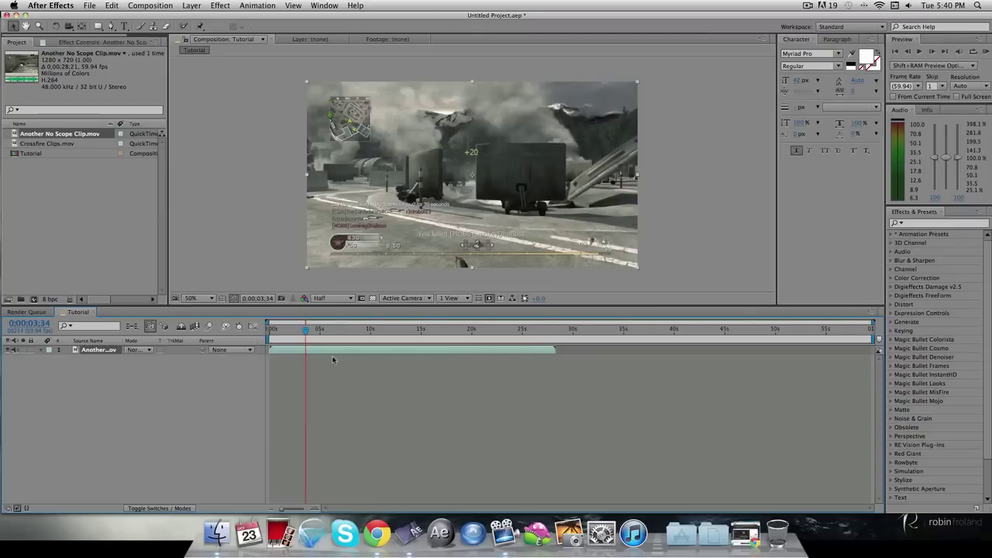
{"action": "key", "text": "alt+bracketright"}
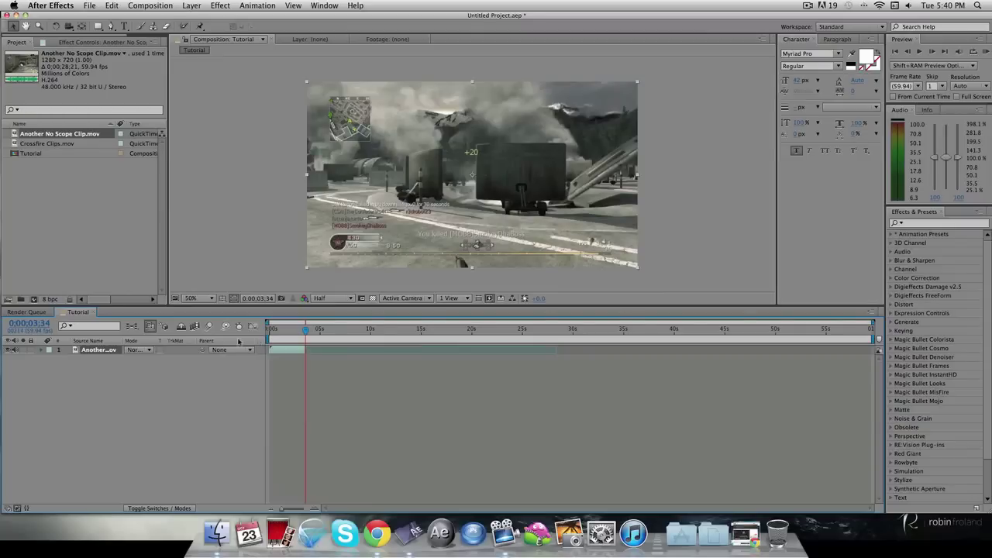
{"action": "left_click", "coordinate": [213, 376]}
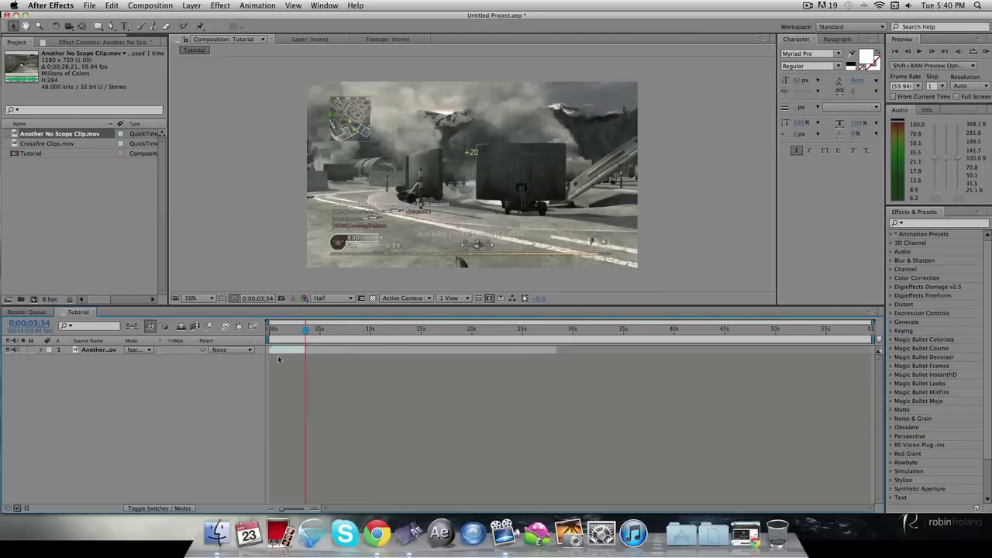
{"action": "left_click", "coordinate": [285, 353]}
{"action": "key", "text": "super+d"}
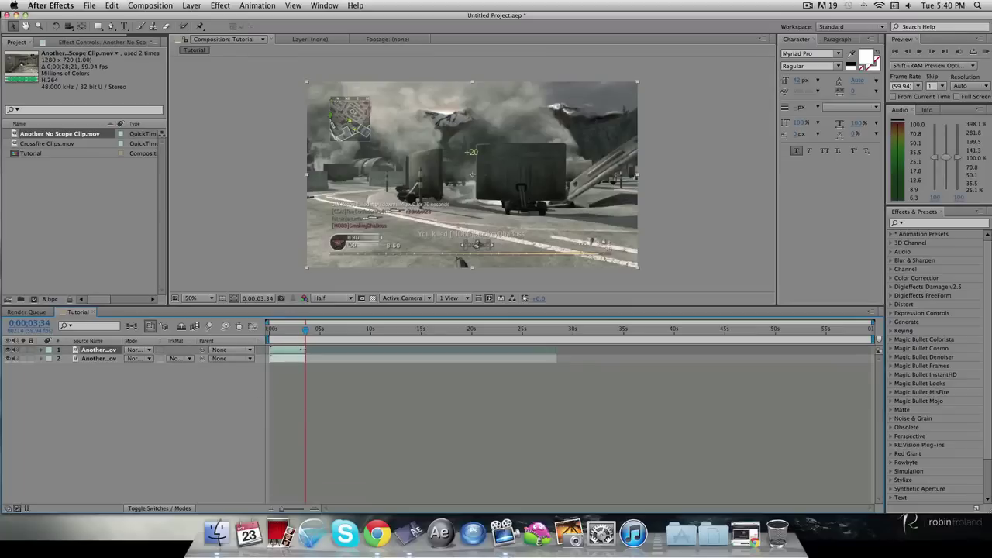
{"action": "left_click_drag", "start_coordinate": [304, 350], "coordinate": [338, 350]}
- Apply Freeze Frame to the duplicate layer at 0;00;03;34 and trim its start to that time
{"action": "right_click", "coordinate": [312, 353]}
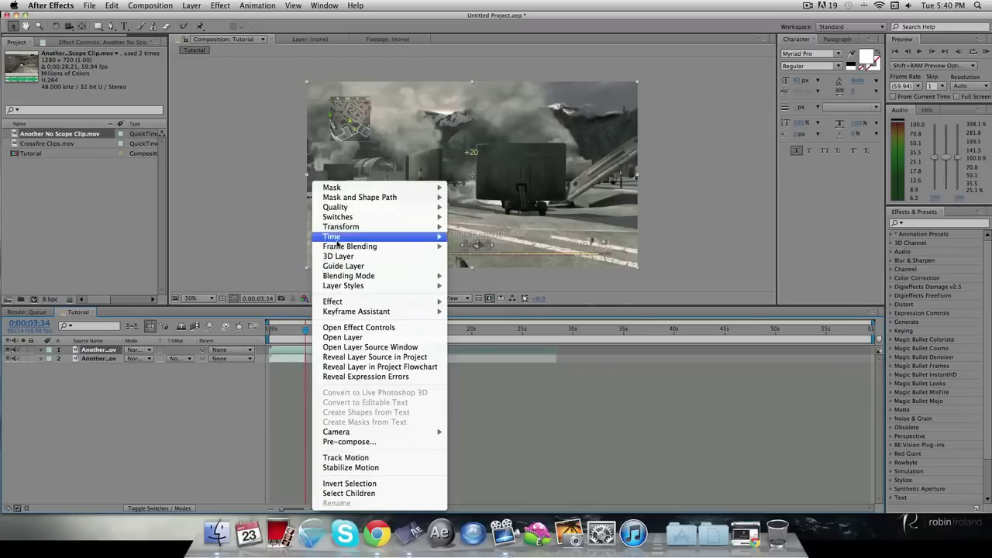
{"action": "mouse_move", "coordinate": [372, 237]}
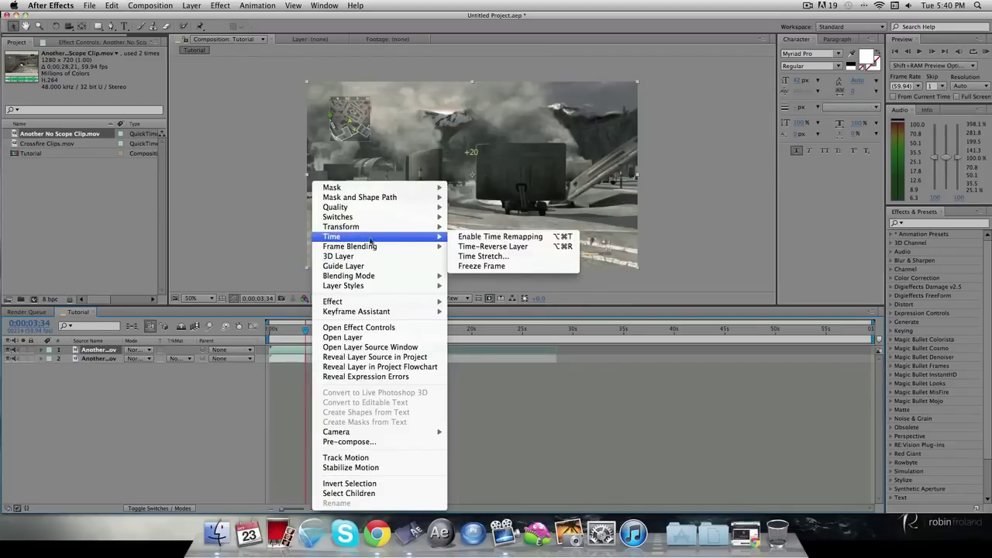
{"action": "left_click", "coordinate": [479, 266]}
{"action": "left_click", "coordinate": [302, 351]}
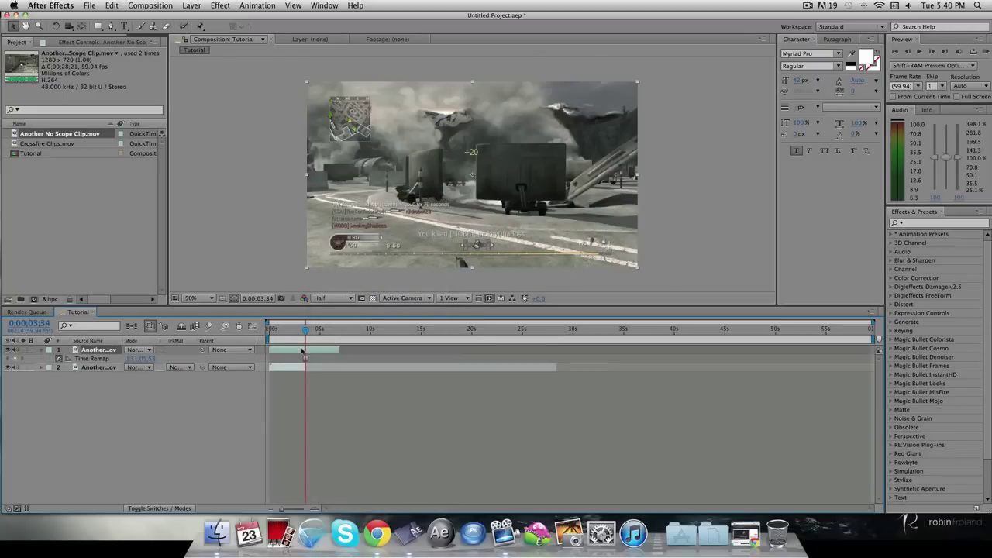
{"action": "key", "text": "alt+bracketleft"}
{"action": "key", "text": "u"}
{"action": "left_click", "coordinate": [207, 437]}
{"action": "mouse_move", "coordinate": [305, 330]}
{"action": "left_mouse_down"}
{"action": "mouse_move", "coordinate": [273, 332]}
{"action": "mouse_move", "coordinate": [305, 332]}
{"action": "left_mouse_up"}
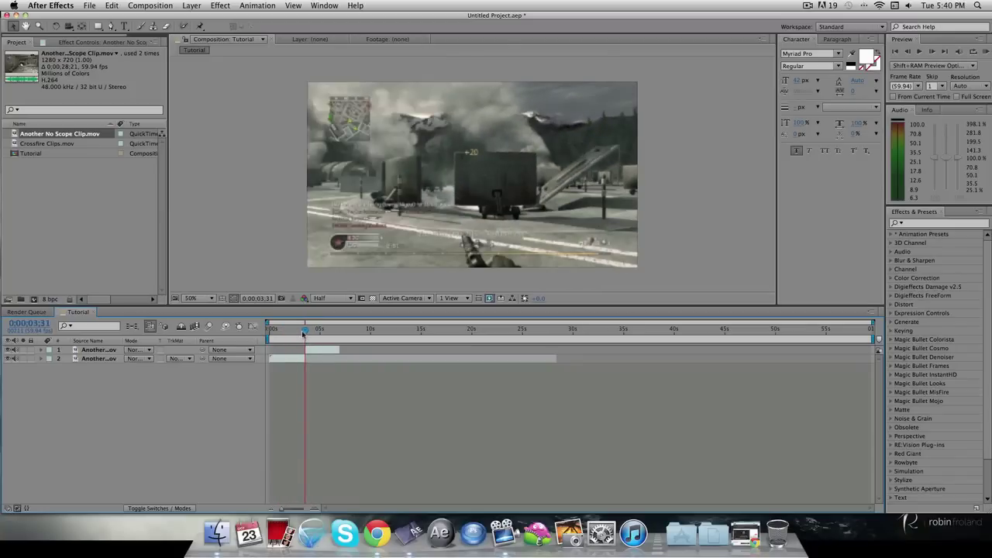
- Duplicate the frozen layer twice
{"action": "left_click", "coordinate": [321, 352]}
{"action": "key", "text": "ctrl+d"}
{"action": "key", "text": "ctrl+d"}
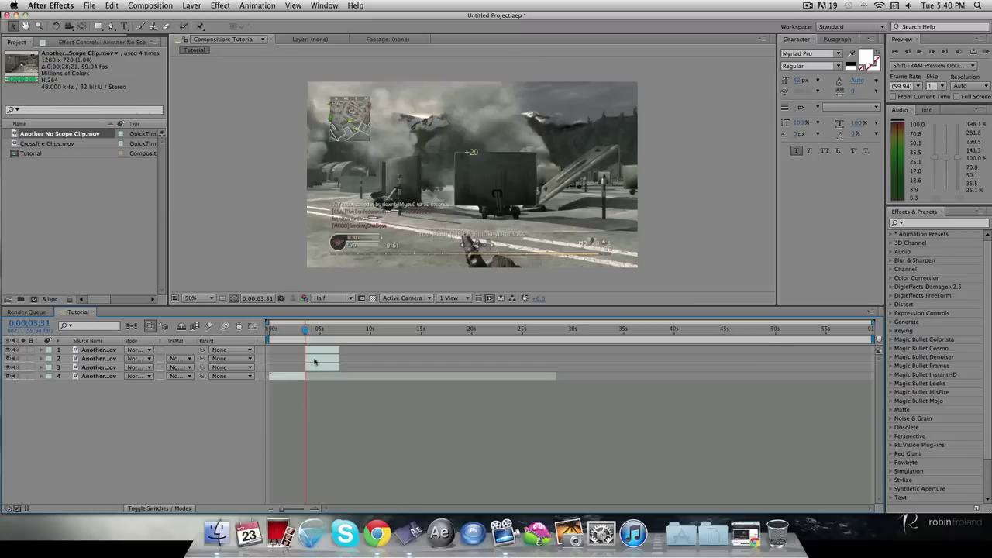
- Delete all three freeze-frame layers and extend the remaining clip's end to about 9 s
{"action": "left_click", "coordinate": [315, 357]}
{"action": "key", "text": "Delete"}
{"action": "left_click", "coordinate": [317, 360]}
{"action": "key", "text": "Delete"}
{"action": "left_click", "coordinate": [318, 351]}
{"action": "key", "text": "Delete"}
{"action": "left_click_drag", "start_coordinate": [305, 352], "coordinate": [359, 351]}
{"action": "left_click", "coordinate": [204, 382]}
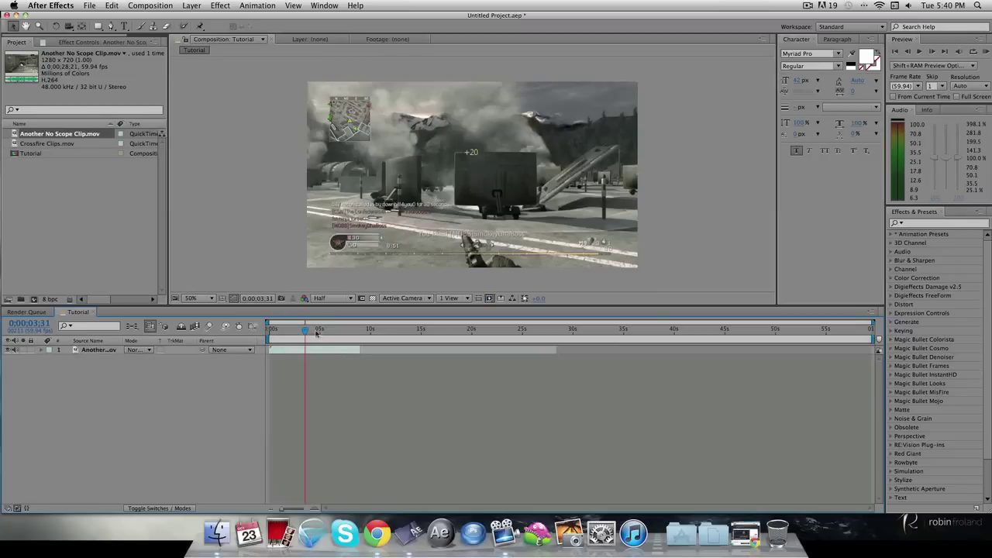
- Add Crossfire Clips.mov above the first clip, starting at about 2 s, and split it at 0;00;03;31
{"action": "left_click", "coordinate": [54, 144]}
{"action": "left_click_drag", "start_coordinate": [86, 311], "coordinate": [109, 349]}
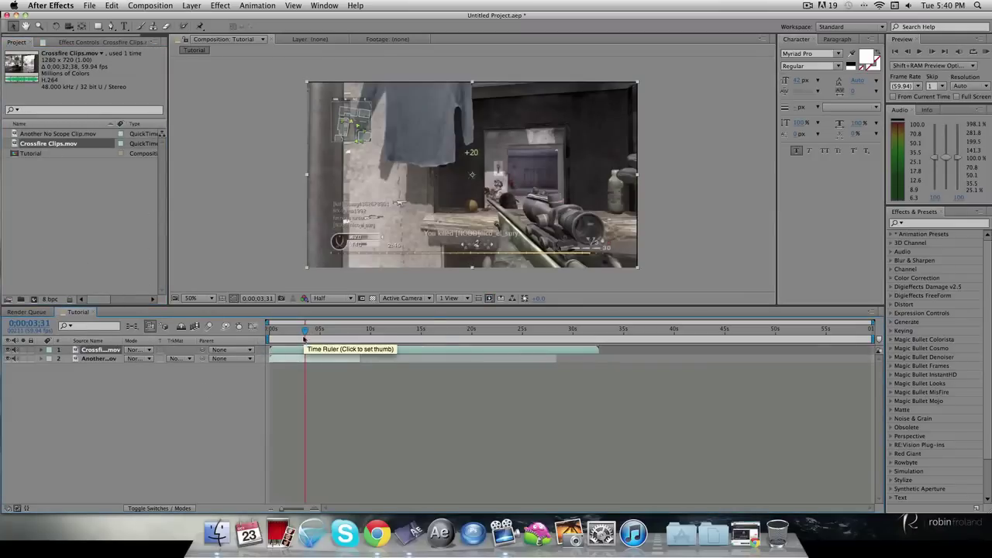
{"action": "mouse_move", "coordinate": [327, 350]}
{"action": "left_mouse_down"}
{"action": "mouse_move", "coordinate": [361, 345]}
{"action": "mouse_move", "coordinate": [340, 345]}
{"action": "left_mouse_up"}
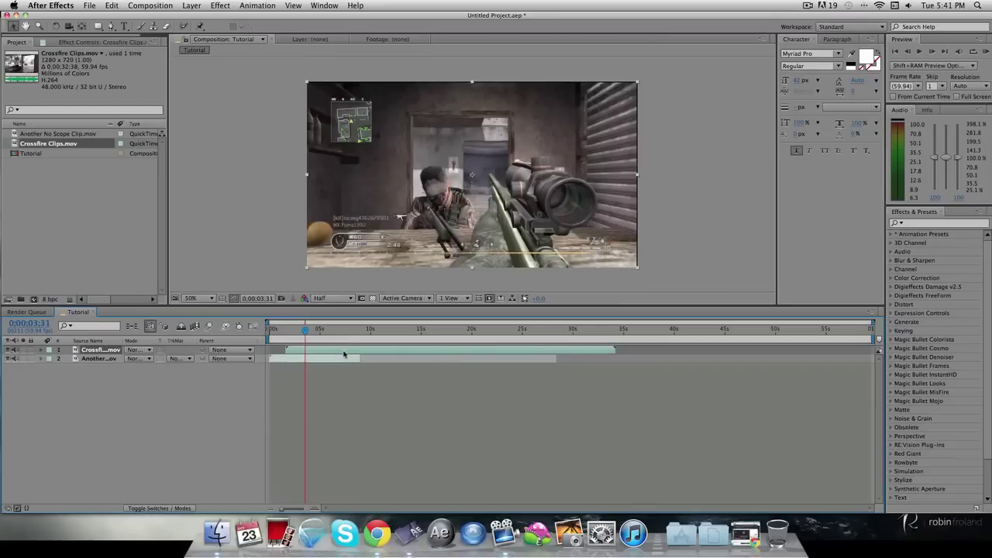
{"action": "key", "text": "super+shift+d"}
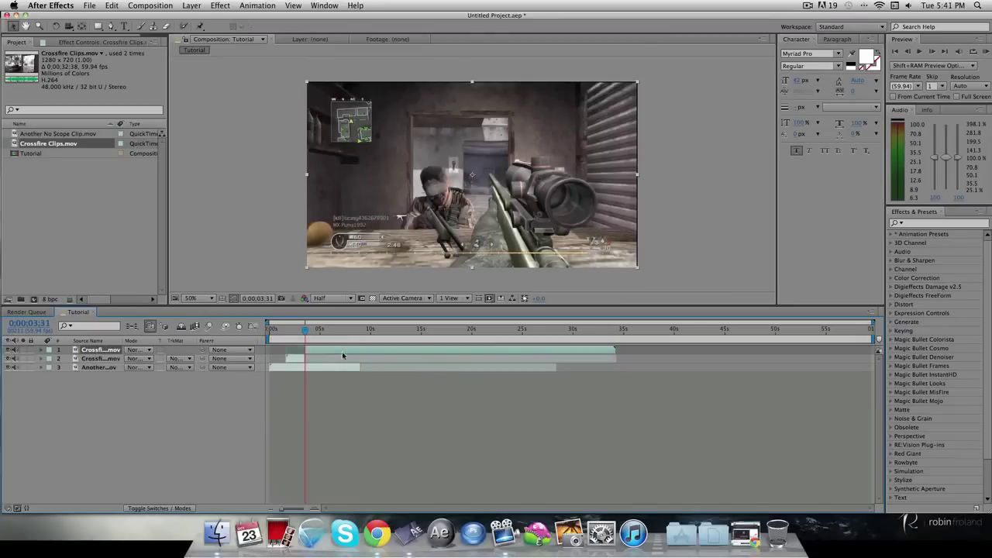
{"action": "right_click", "coordinate": [296, 361]}
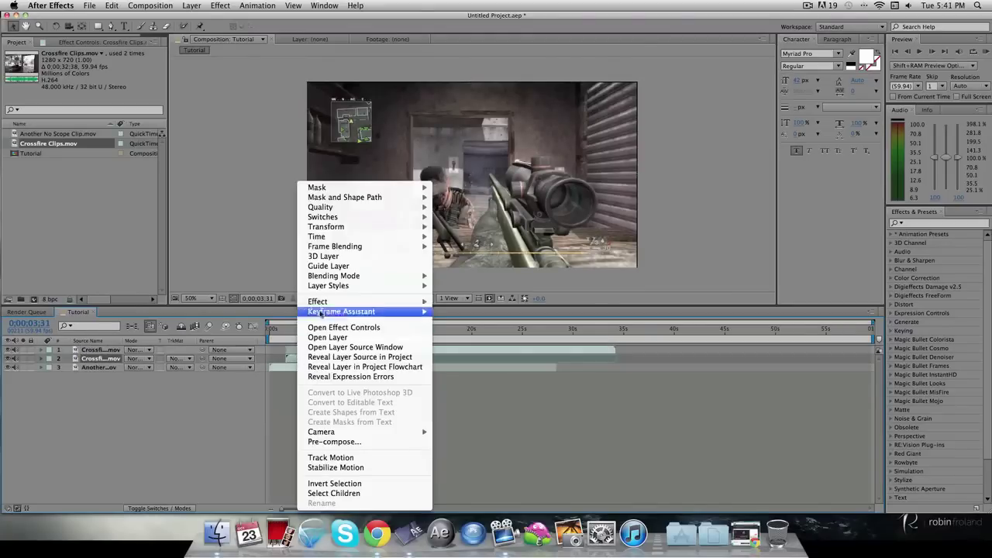
{"action": "mouse_move", "coordinate": [322, 238]}
{"action": "left_click", "coordinate": [469, 267]}
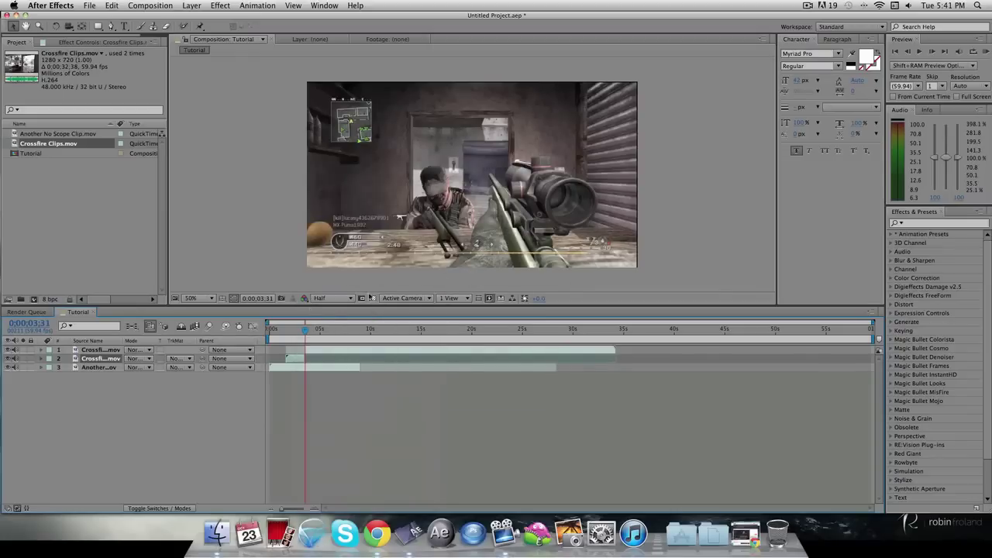
{"action": "right_click", "coordinate": [300, 361]}
{"action": "mouse_move", "coordinate": [333, 252]}
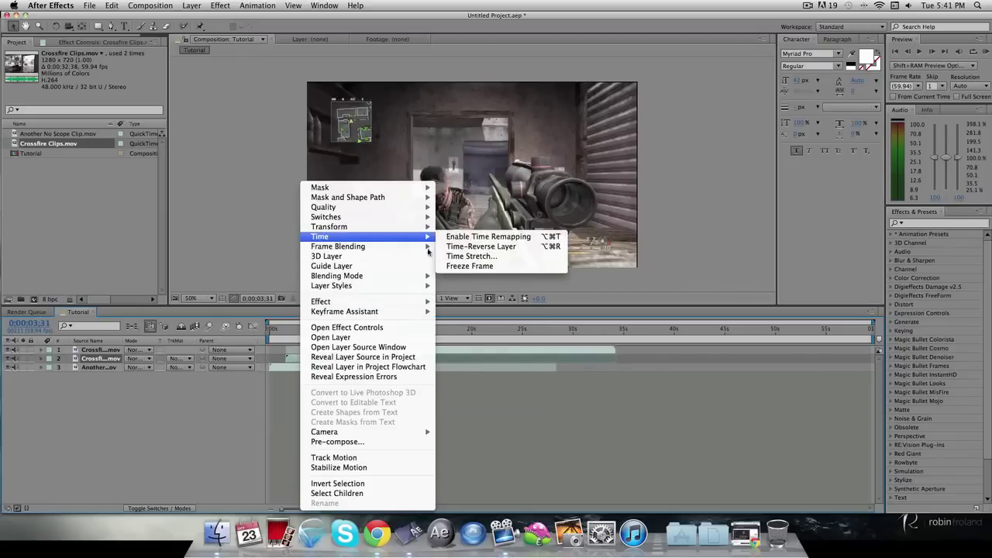
{"action": "left_click", "coordinate": [457, 258]}
{"action": "left_click", "coordinate": [520, 333]}
- Apply Freeze Frame to the short Crossfire Clips segment at 0;00;03;31 and collapse its Time Remap property
{"action": "right_click", "coordinate": [300, 361]}
{"action": "mouse_move", "coordinate": [325, 238]}
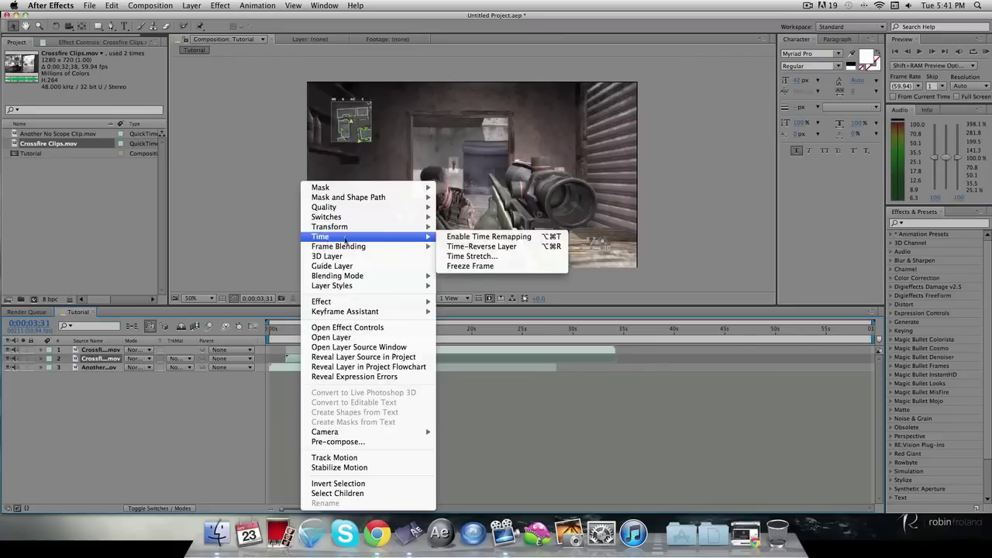
{"action": "left_click", "coordinate": [457, 265]}
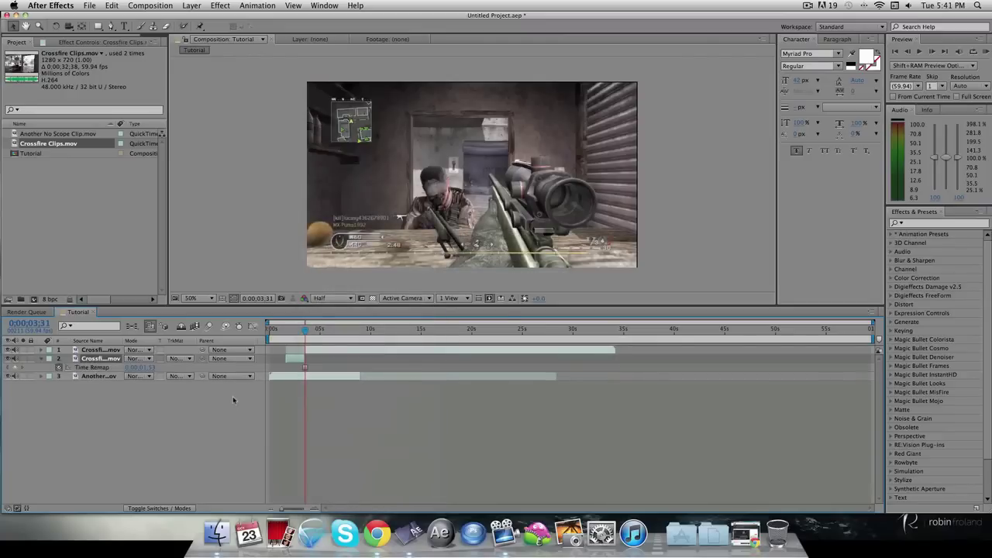
{"action": "key", "text": "u"}
- Move the long Crossfire Clips segment to start at about 9 s and the frozen segment to about 6 s
{"action": "left_click", "coordinate": [248, 406]}
{"action": "left_click_drag", "start_coordinate": [304, 331], "coordinate": [385, 354]}
{"action": "left_click_drag", "start_coordinate": [295, 359], "coordinate": [342, 359]}
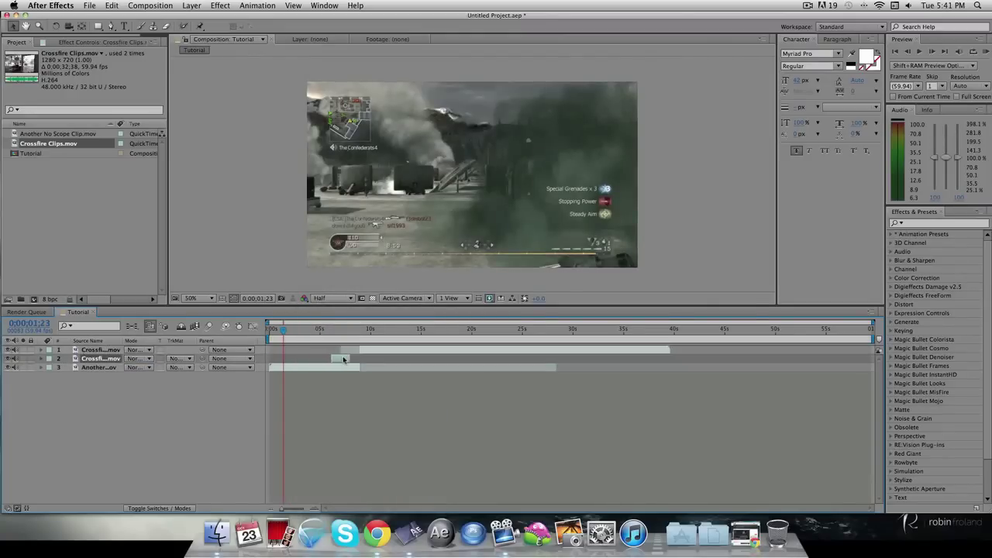
- Play from 0;00;03;04 and set numbered composition markers, marker 1 at 0;00;03;28 and marker 2 about 1 s after it
{"action": "left_click_drag", "start_coordinate": [284, 331], "coordinate": [300, 331]}
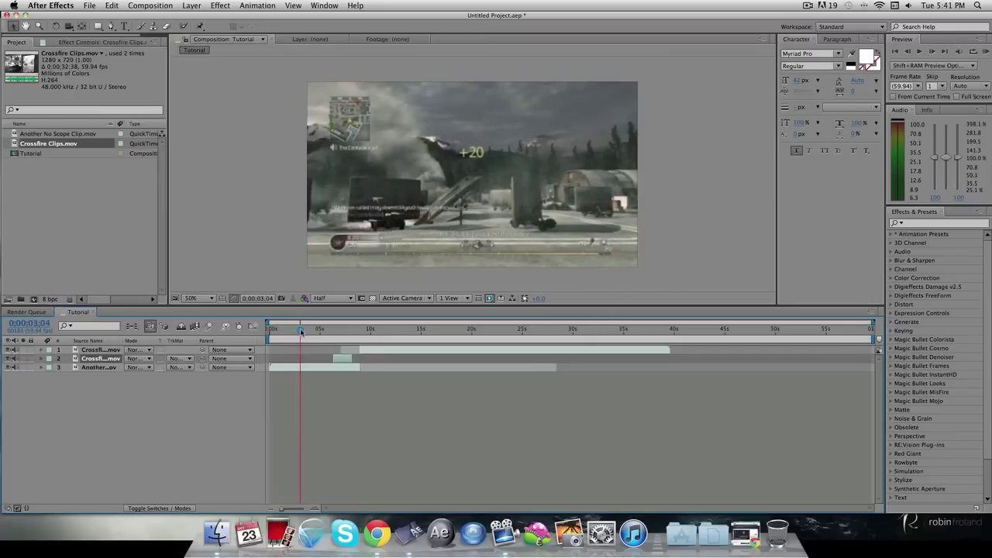
{"action": "key", "text": "space"}
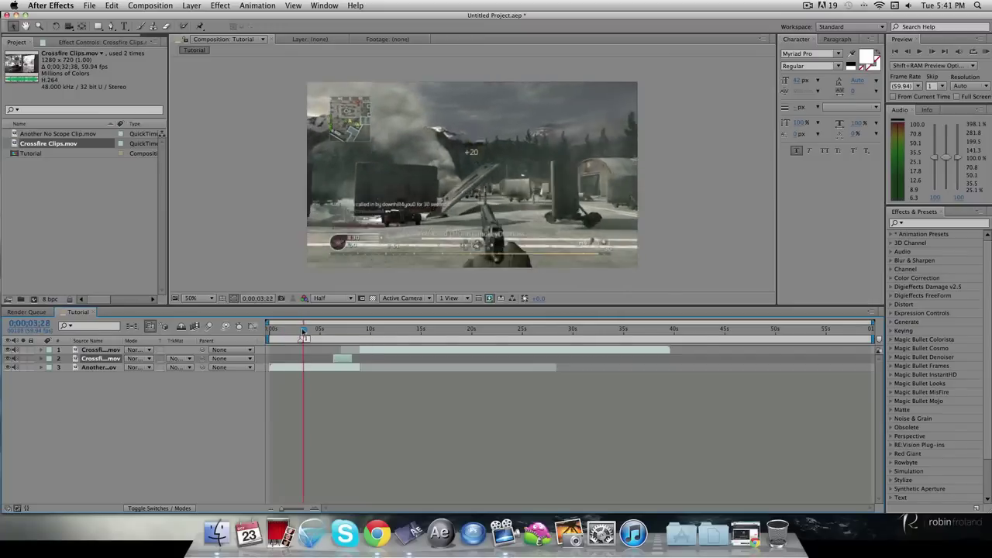
{"action": "left_click_drag", "start_coordinate": [309, 330], "coordinate": [301, 333]}
{"action": "key", "text": "shift+2"}
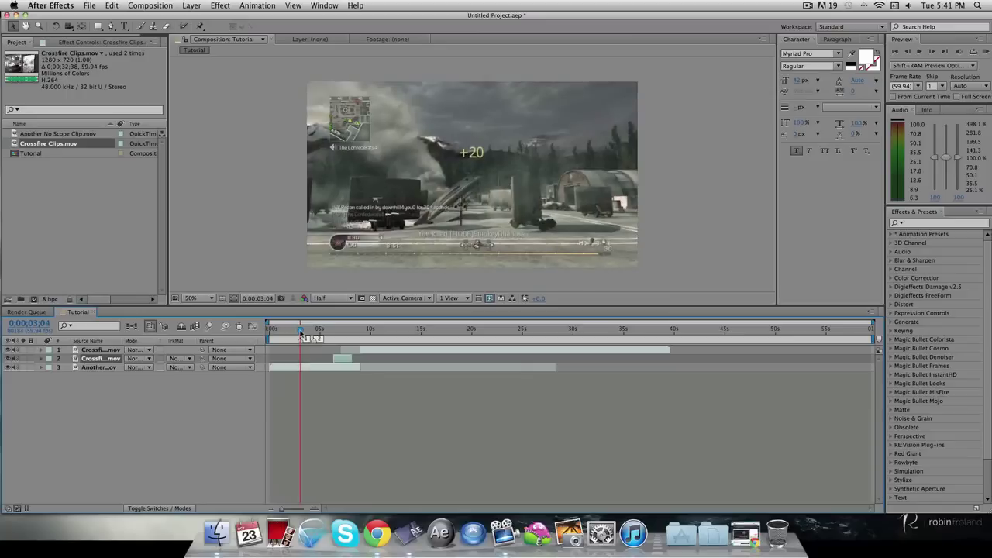
- Move the frozen Crossfire Clips segment so that it starts at marker 1
{"action": "left_click_drag", "start_coordinate": [338, 361], "coordinate": [307, 362]}
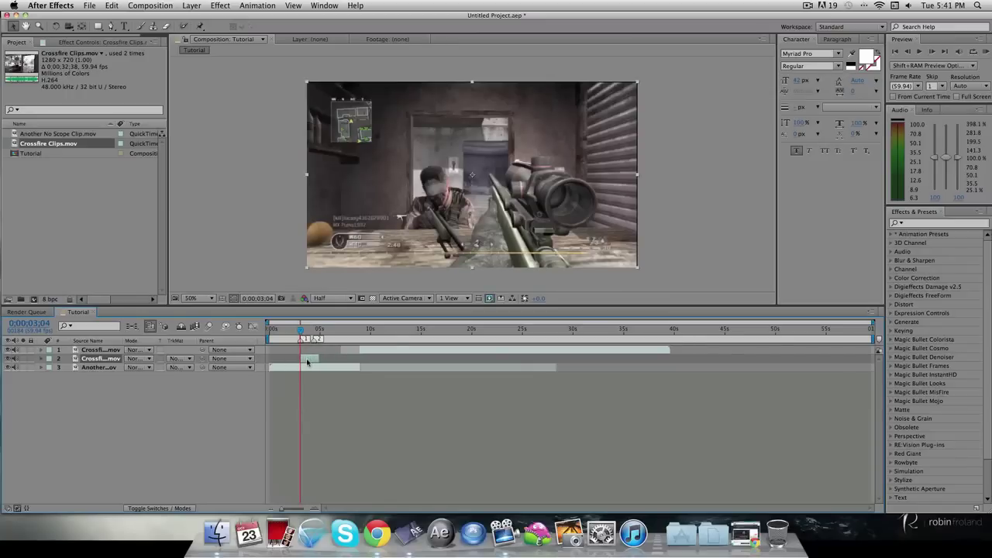
{"action": "left_click", "coordinate": [305, 337]}
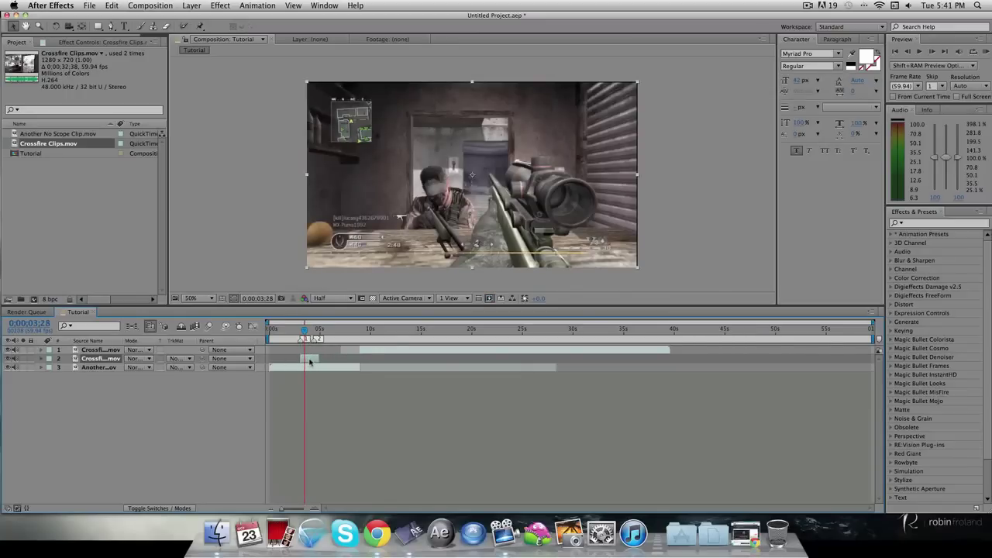
{"action": "left_click_drag", "start_coordinate": [309, 362], "coordinate": [314, 359]}
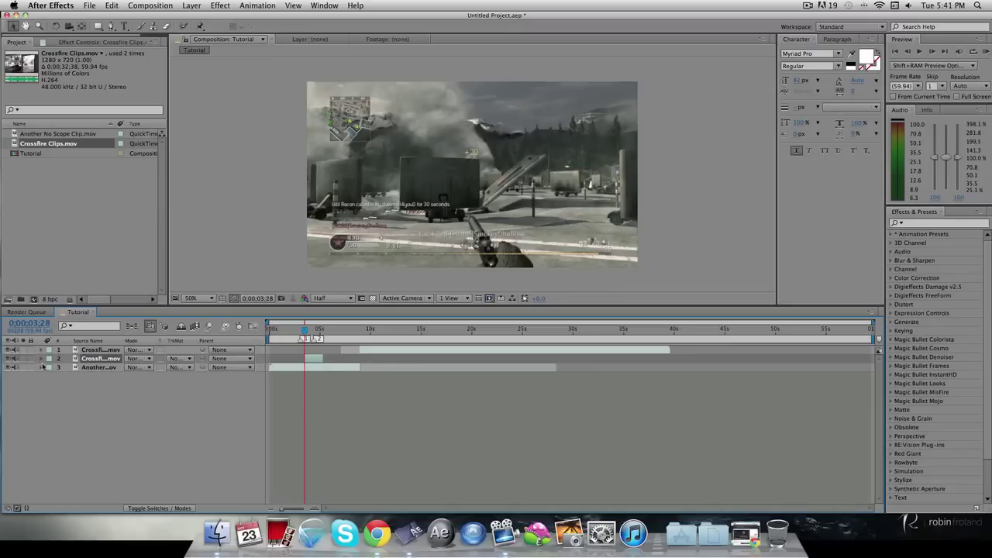
- Advance one frame to 0;00;03;29 and duplicate the frozen Crossfire Clips segment twice
{"action": "key", "text": "Page_Down"}
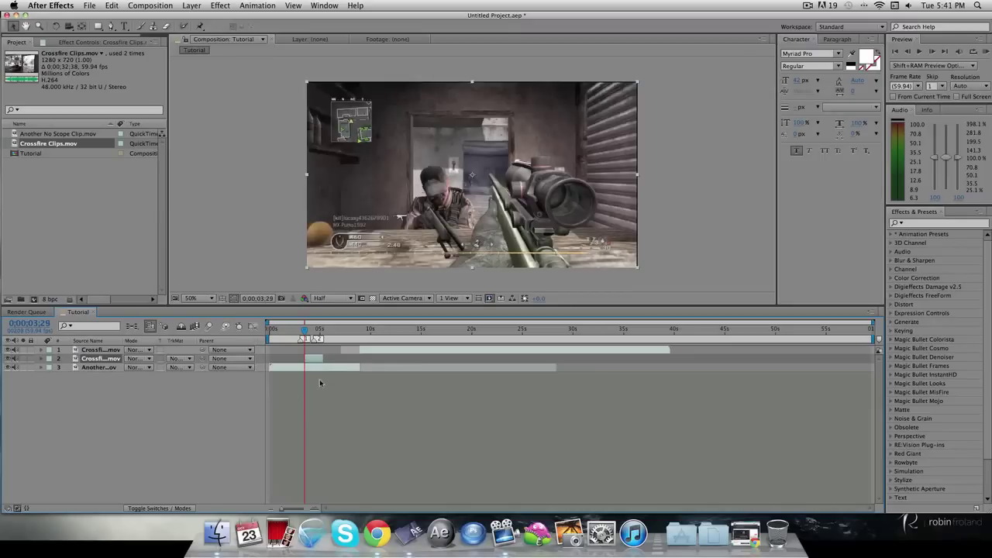
{"action": "key", "text": "super+d"}
{"action": "key", "text": "super+d"}
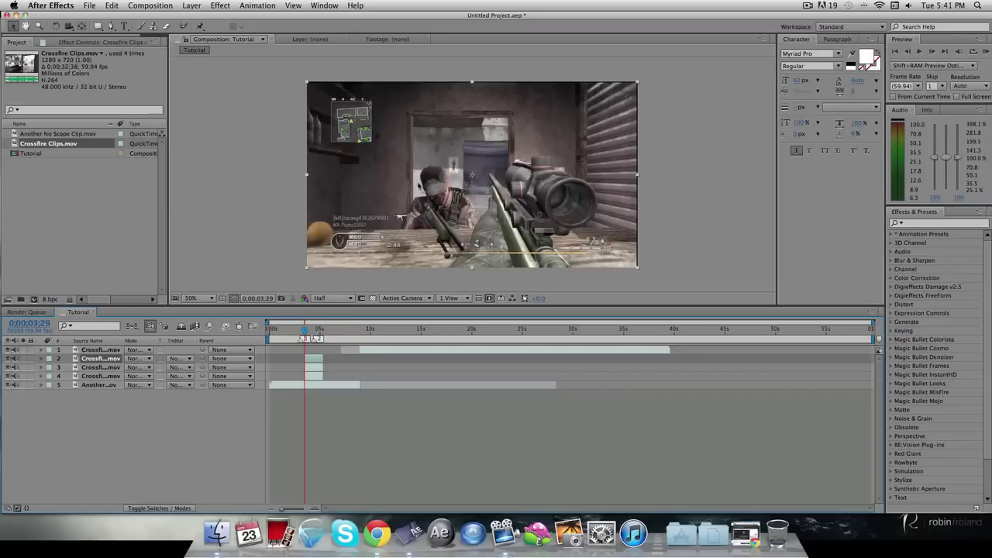
- Activate the Pen tool and set the composition preview resolution to Full
{"action": "left_click", "coordinate": [111, 27]}
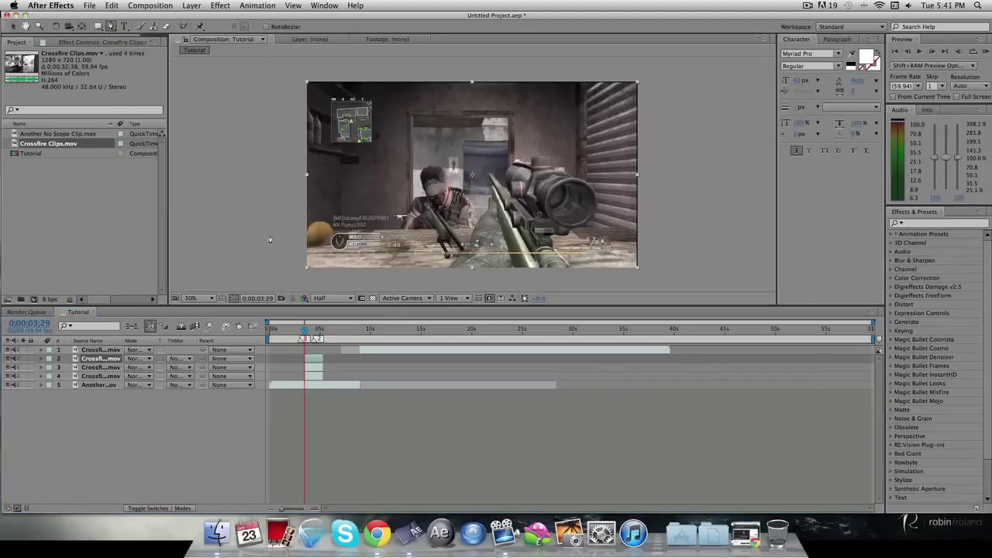
{"action": "left_click", "coordinate": [332, 298]}
{"action": "left_click", "coordinate": [331, 324]}
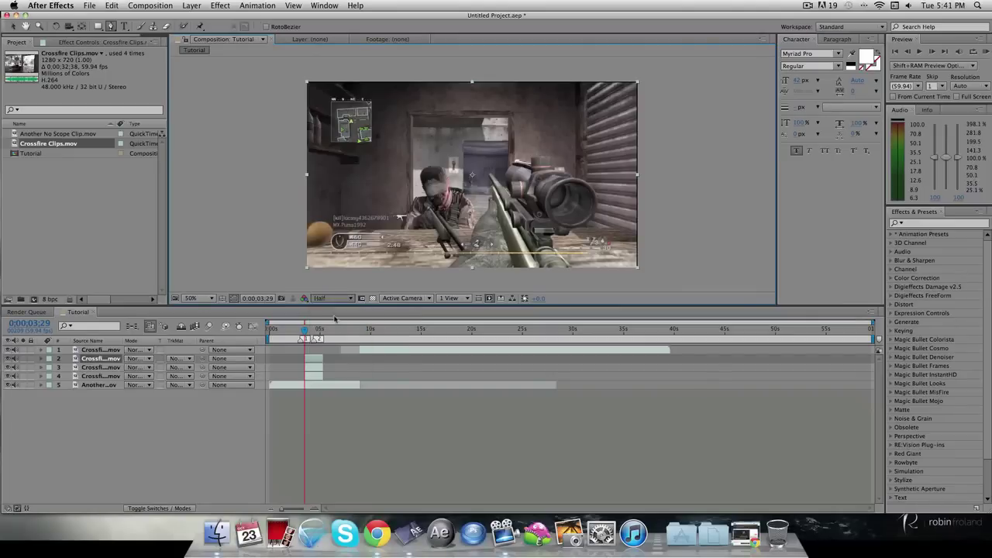
- Start a mask on the layer 2 frozen frame, tracing from the frame's lower edge along the gloved arm and around the sniper rifle's muzzle
{"action": "key", "text": "h"}
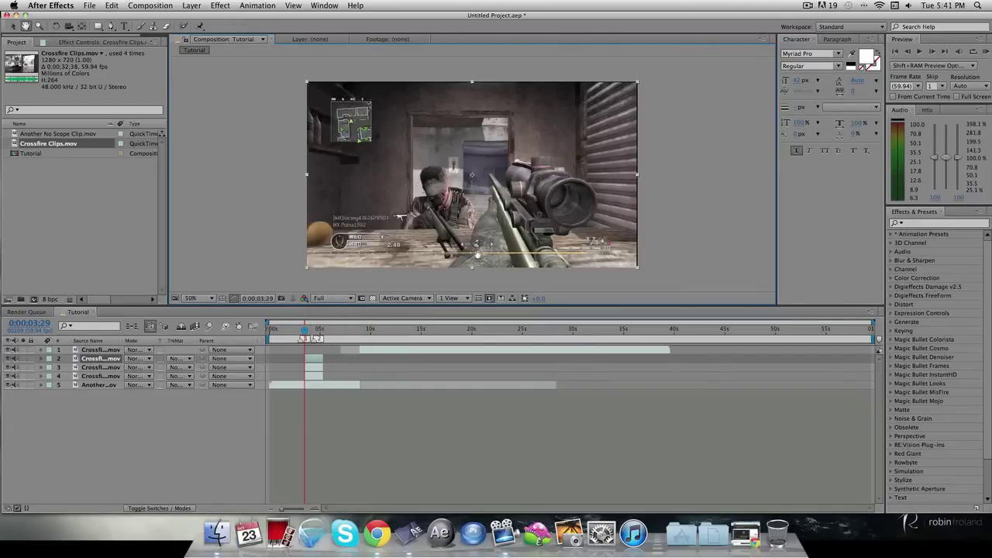
{"action": "scroll", "coordinate": [478, 254], "scroll_direction": "up", "scroll_amount": 1}
{"action": "left_click_drag", "start_coordinate": [478, 261], "coordinate": [495, 127]}
{"action": "left_click_drag", "start_coordinate": [491, 199], "coordinate": [503, 234]}
{"action": "scroll", "coordinate": [496, 221], "scroll_direction": "up", "scroll_amount": 2}
{"action": "scroll", "coordinate": [513, 178], "scroll_direction": "down", "scroll_amount": 2}
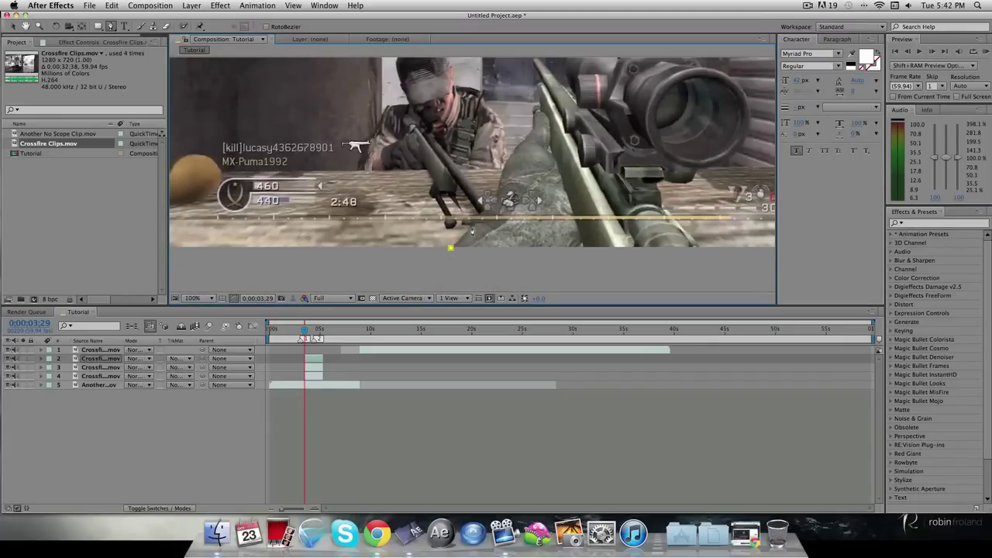
{"action": "left_click", "coordinate": [474, 226]}
{"action": "left_click", "coordinate": [497, 194]}
{"action": "left_click_drag", "start_coordinate": [517, 145], "coordinate": [542, 80]}
{"action": "left_click", "coordinate": [534, 60]}
{"action": "key", "text": "space"}
{"action": "left_click_drag", "start_coordinate": [565, 161], "coordinate": [563, 199]}
{"action": "left_click_drag", "start_coordinate": [545, 101], "coordinate": [571, 142]}
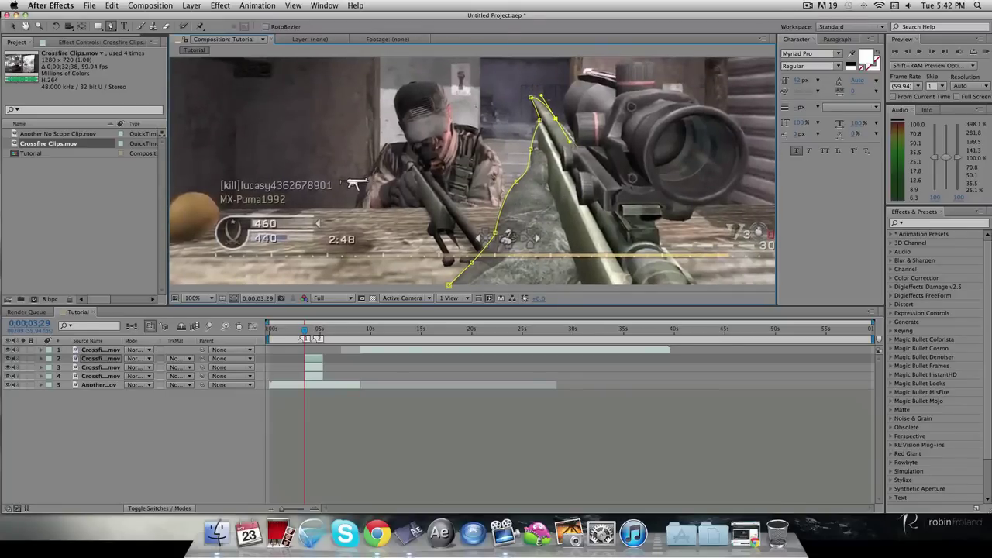
- Continue the rifle mask around the scope, from its rear end over the turret to the underside of the large lens
{"action": "left_click", "coordinate": [585, 149]}
{"action": "left_click", "coordinate": [575, 121]}
{"action": "key", "text": "super+z"}
{"action": "left_click_drag", "start_coordinate": [564, 100], "coordinate": [745, 147]}
{"action": "left_click", "coordinate": [743, 176]}
{"action": "left_click", "coordinate": [701, 202]}
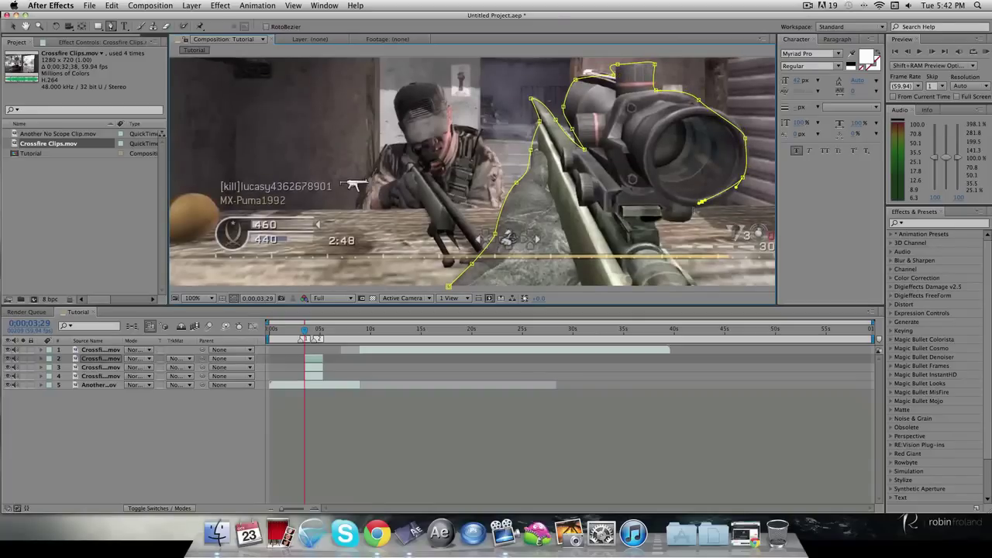
- Trace the rifle mask down from the scope and close it below the frame's lower edge
{"action": "left_click", "coordinate": [687, 223]}
{"action": "left_click_drag", "start_coordinate": [663, 221], "coordinate": [657, 243]}
{"action": "key", "text": "comma"}
{"action": "key", "text": "comma"}
{"action": "left_click", "coordinate": [593, 237]}
{"action": "left_click", "coordinate": [449, 241]}
{"action": "key", "text": "v"}
- Edit the Mask Feather of the rifle mask on layer 2
{"action": "left_click", "coordinate": [159, 455]}
{"action": "left_click", "coordinate": [318, 359]}
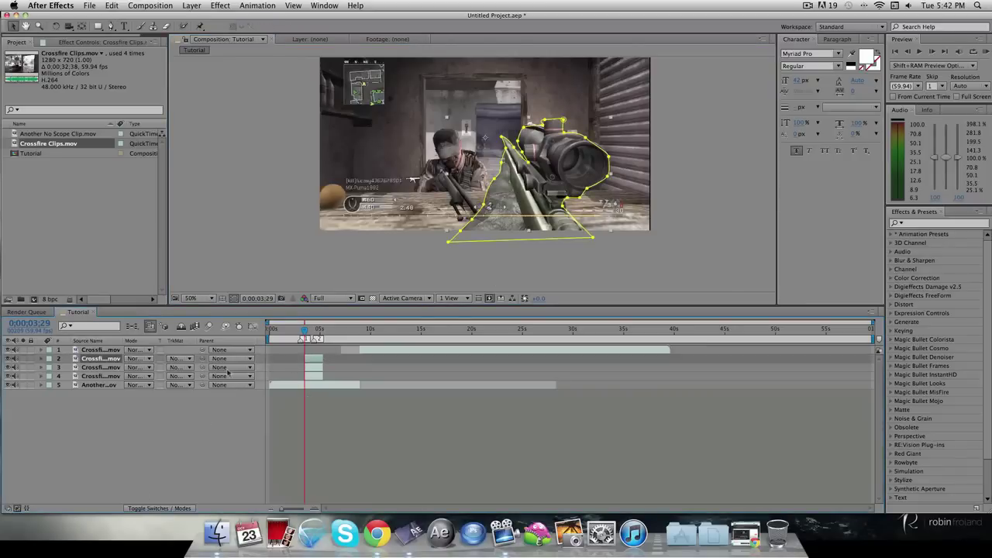
{"action": "key", "text": "f"}
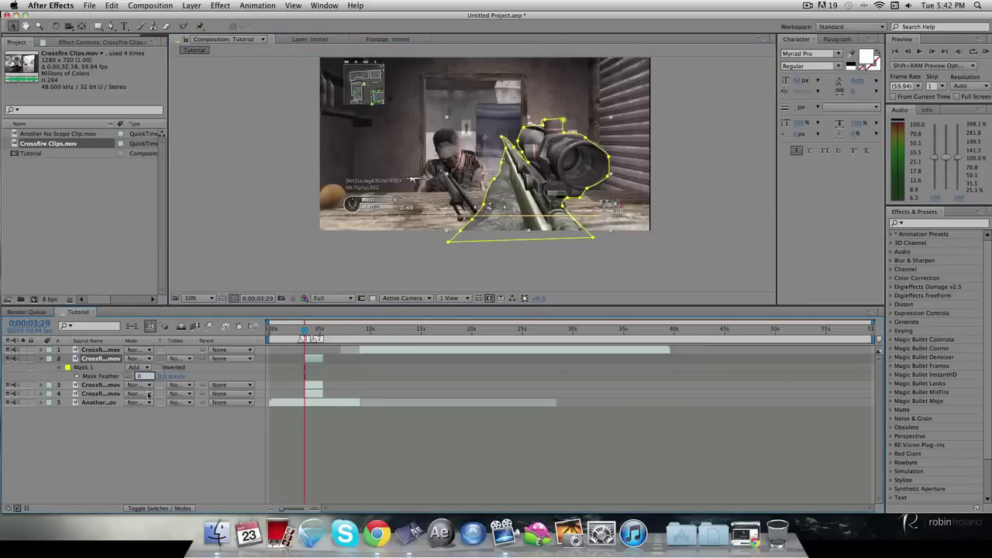
{"action": "key", "text": "Return"}
{"action": "key", "text": "f"}
{"action": "left_click", "coordinate": [162, 420]}
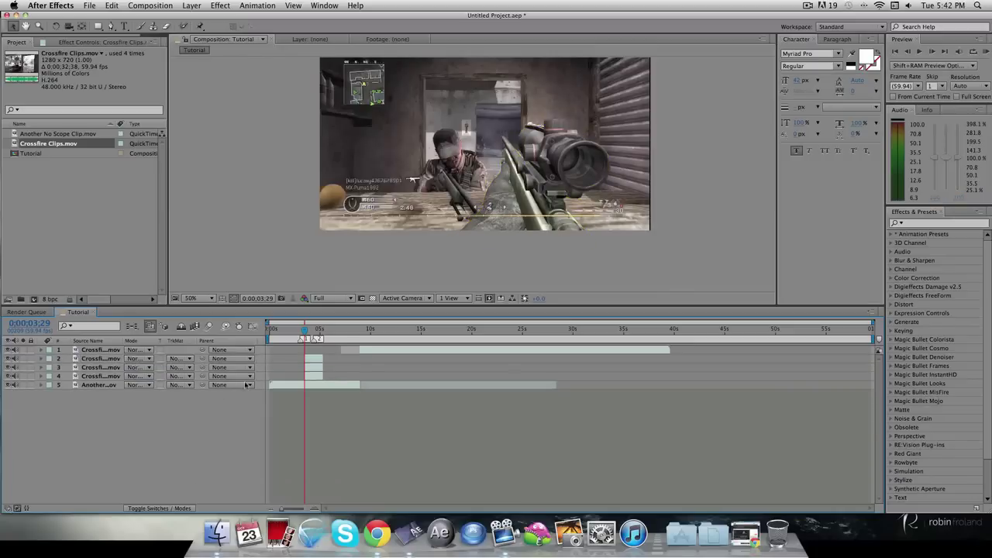
- Duplicate the lowest frozen Crossfire Clips segment, layer 4
{"action": "left_click", "coordinate": [315, 370]}
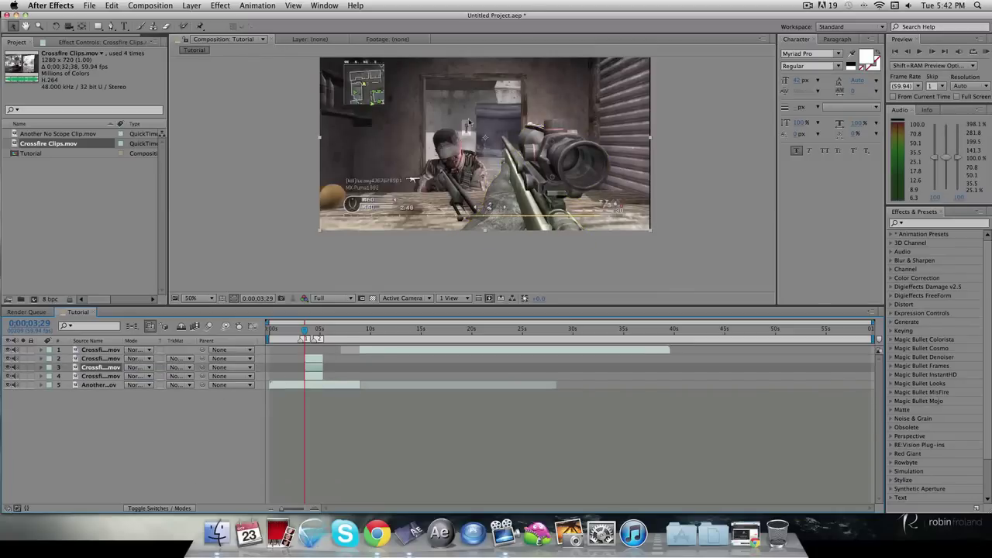
{"action": "key", "text": "super+shift+a"}
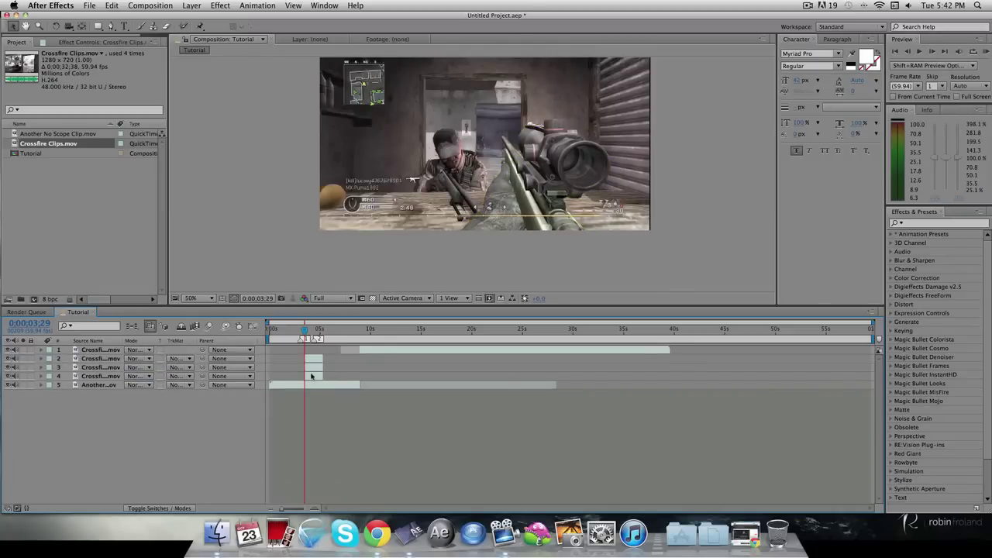
{"action": "left_click", "coordinate": [311, 378]}
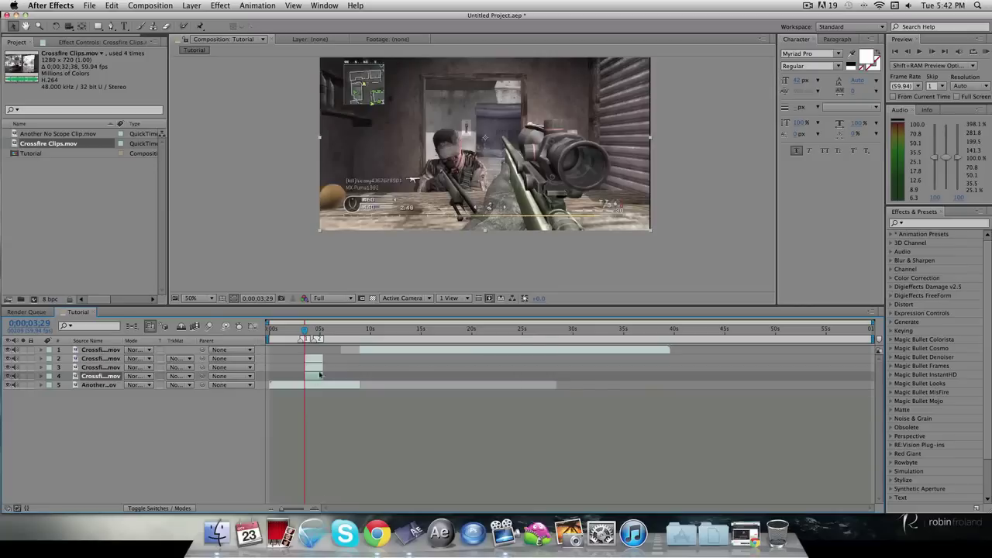
{"action": "key", "text": "super+d"}
- Start a mask on the layer 3 frozen frame, tracing the enemy soldier from his elbow at the table over the shoulder to the cap
{"action": "left_click", "coordinate": [315, 369]}
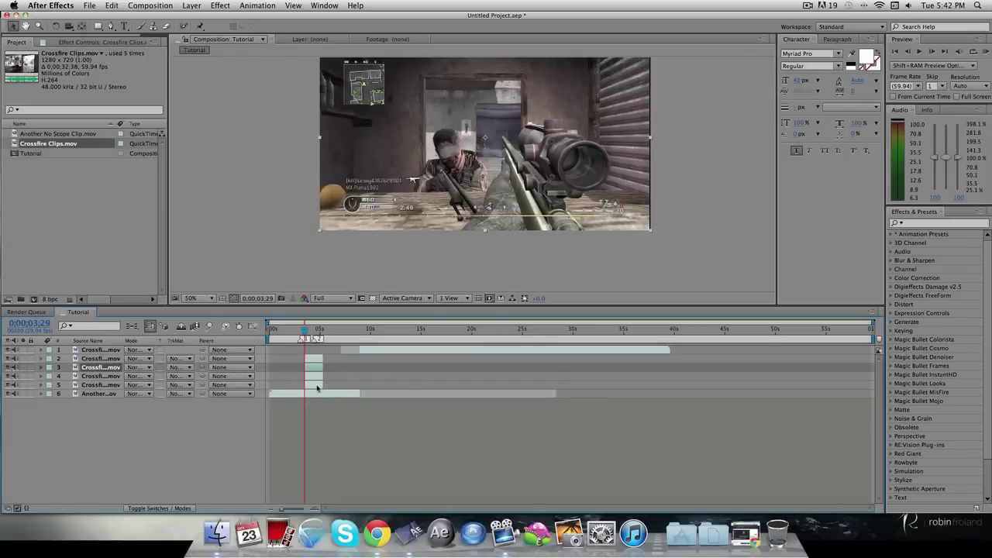
{"action": "key", "text": "g"}
{"action": "key", "text": "h"}
{"action": "scroll", "coordinate": [460, 185], "scroll_direction": "up", "scroll_amount": 1}
{"action": "left_click_drag", "start_coordinate": [445, 194], "coordinate": [481, 200]}
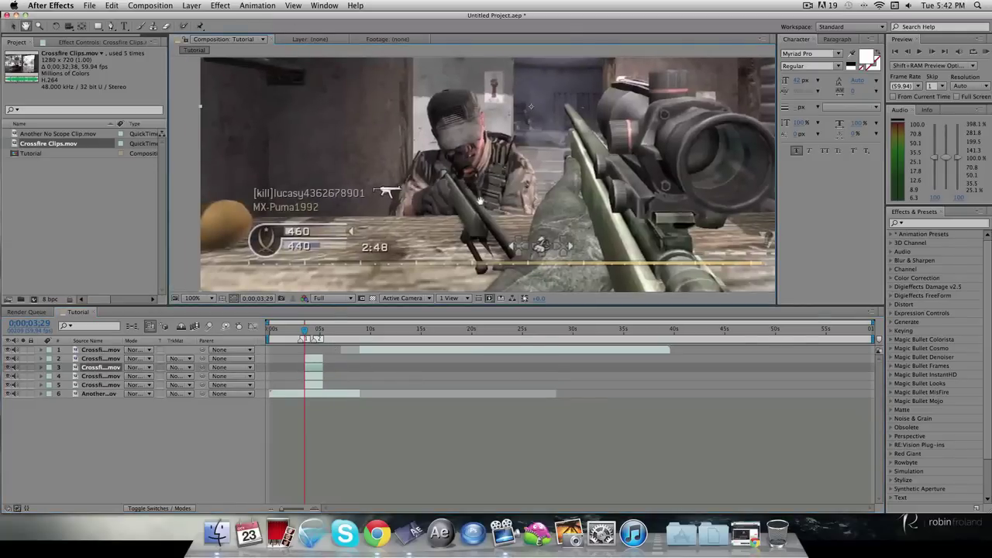
{"action": "scroll", "coordinate": [479, 199], "scroll_direction": "up", "scroll_amount": 1}
{"action": "key", "text": "g"}
{"action": "left_click", "coordinate": [306, 257]}
{"action": "left_click", "coordinate": [314, 220]}
{"action": "left_click", "coordinate": [342, 167]}
{"action": "left_click", "coordinate": [366, 126]}
{"action": "left_click", "coordinate": [410, 125]}
{"action": "left_click", "coordinate": [390, 83]}
{"action": "left_click_drag", "start_coordinate": [390, 83], "coordinate": [413, 150]}
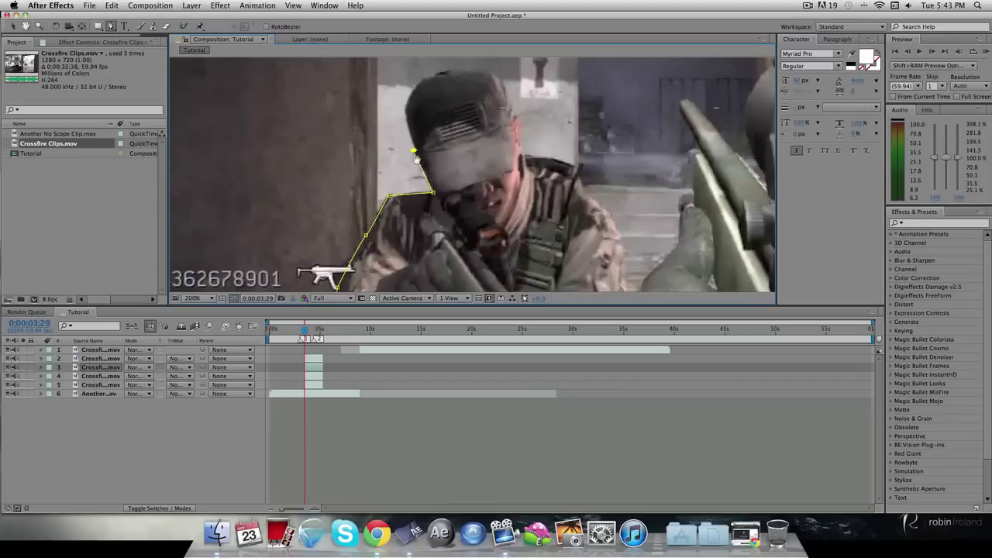
- Continue the enemy mask around his cap and down the side of his face to the far shoulder
{"action": "left_click", "coordinate": [403, 103]}
{"action": "left_click_drag", "start_coordinate": [429, 78], "coordinate": [500, 87]}
{"action": "left_click", "coordinate": [508, 109]}
{"action": "left_click", "coordinate": [518, 134]}
{"action": "left_click", "coordinate": [527, 159]}
{"action": "left_click", "coordinate": [574, 157]}
{"action": "left_click", "coordinate": [579, 166]}
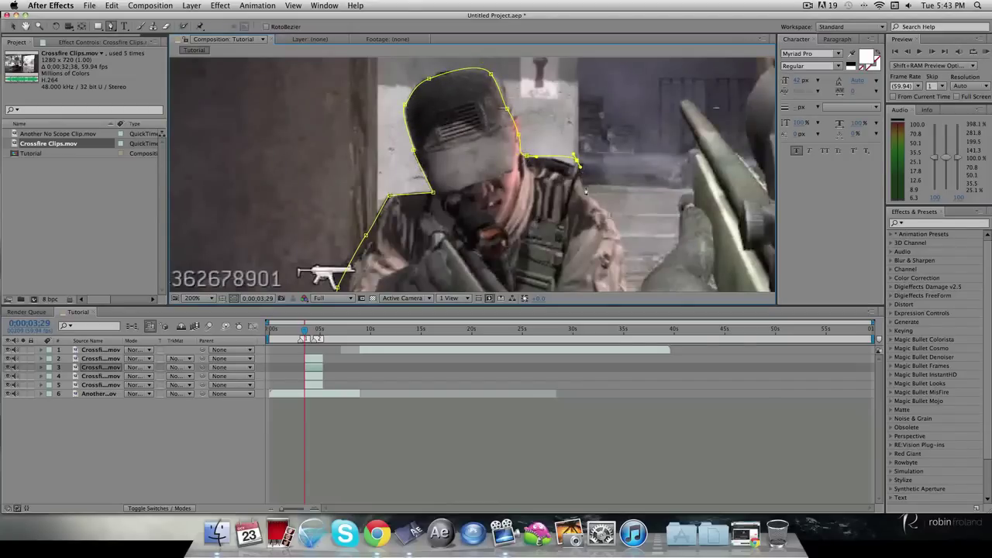
{"action": "key", "text": "super+z"}
- Trace the enemy mask down the far shoulder and arm, then along the table edge to his gun barrel
{"action": "left_click_drag", "start_coordinate": [575, 168], "coordinate": [621, 256]}
{"action": "left_click", "coordinate": [625, 237]}
{"action": "key", "text": "super+z"}
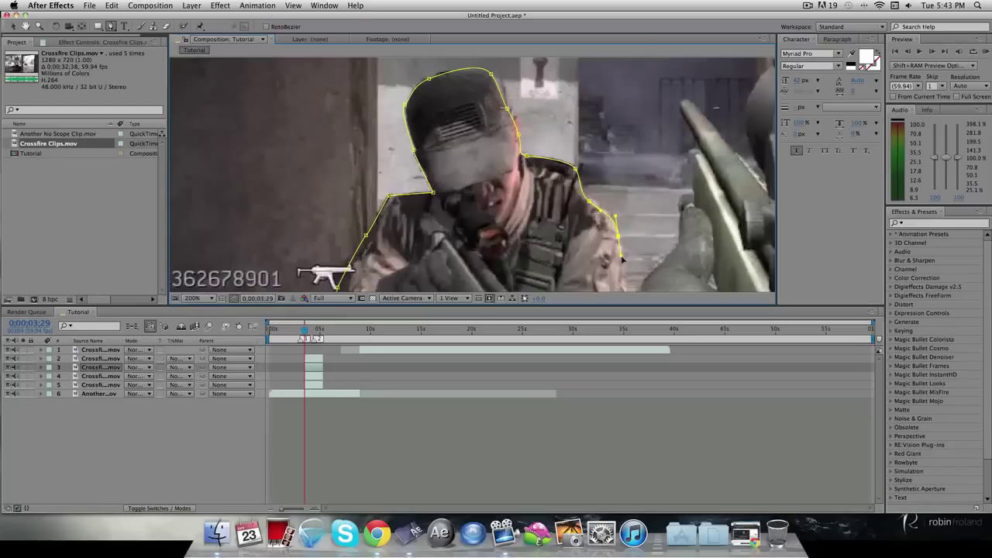
{"action": "left_click_drag", "start_coordinate": [622, 290], "coordinate": [601, 129]}
{"action": "key", "text": "g"}
{"action": "left_click", "coordinate": [536, 190]}
- Extend the enemy mask around the gun barrel and both legs of its bipod
{"action": "left_click", "coordinate": [600, 276]}
{"action": "left_click", "coordinate": [583, 284]}
{"action": "left_click", "coordinate": [537, 224]}
{"action": "left_click", "coordinate": [532, 241]}
{"action": "left_click", "coordinate": [545, 272]}
{"action": "left_click", "coordinate": [516, 246]}
{"action": "left_click", "coordinate": [501, 246]}
{"action": "left_click", "coordinate": [524, 286]}
{"action": "left_click", "coordinate": [489, 250]}
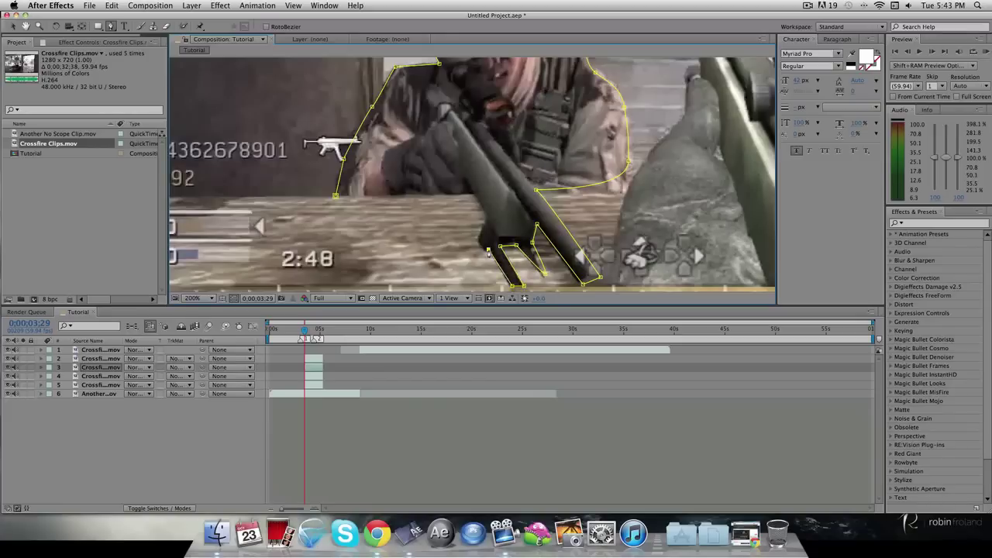
- Trace the near side of the enemy's gun and close the mask along the table edge at its starting point
{"action": "left_click", "coordinate": [488, 225]}
{"action": "left_click", "coordinate": [463, 193]}
{"action": "left_click", "coordinate": [336, 195]}
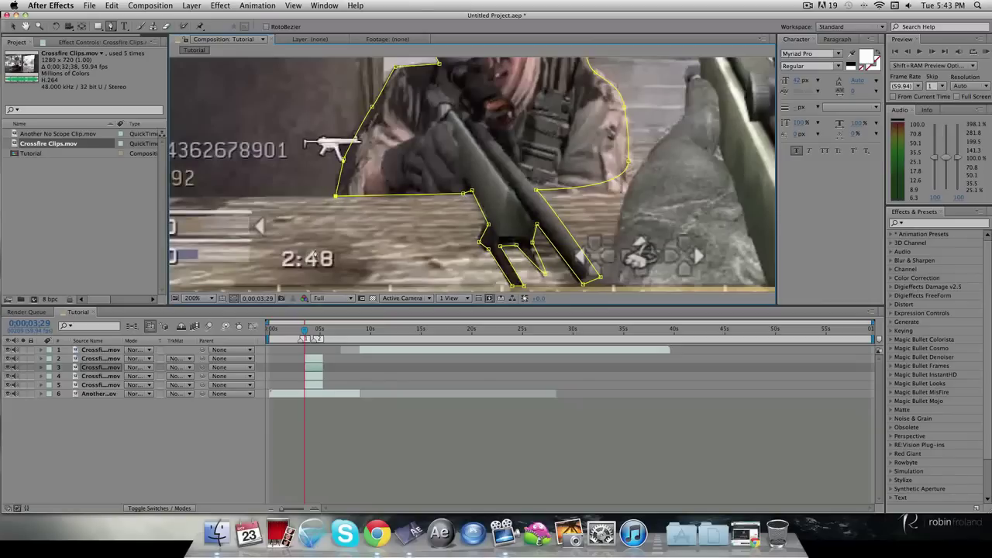
{"action": "key", "text": "v"}
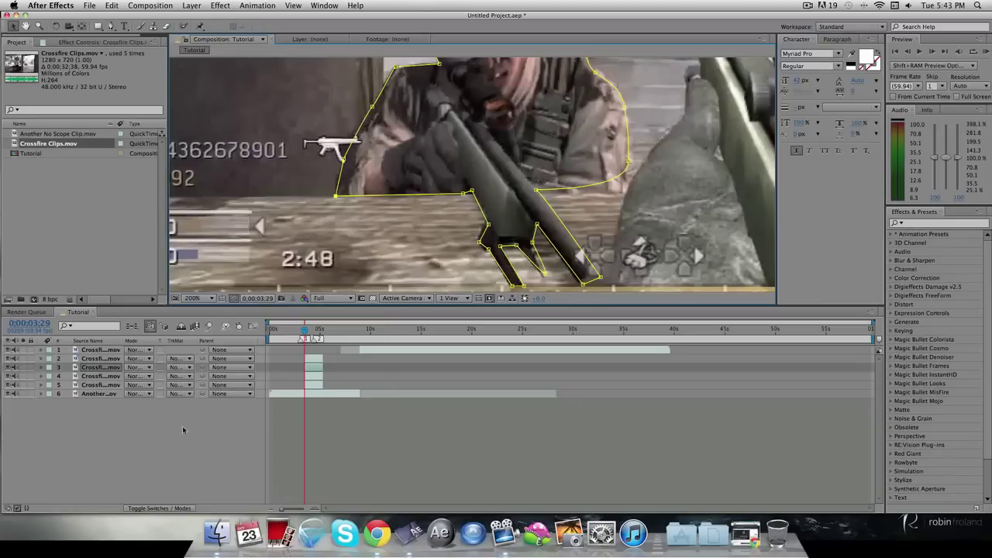
- Edit the Mask Feather of the enemy mask on layer 3
{"action": "key", "text": "f"}
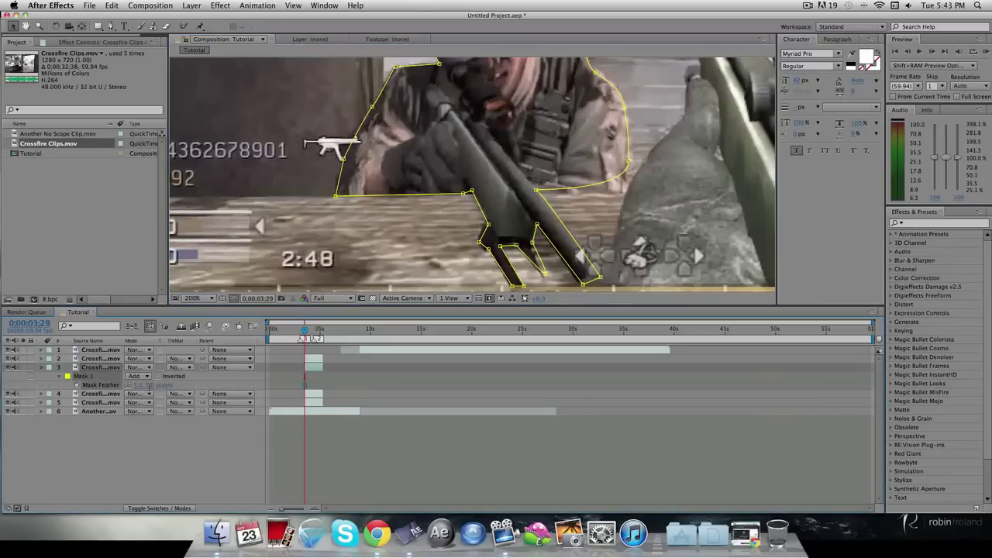
{"action": "key", "text": "f"}
{"action": "left_click", "coordinate": [181, 443]}
{"action": "scroll", "coordinate": [509, 67], "scroll_direction": "down", "scroll_amount": 1}
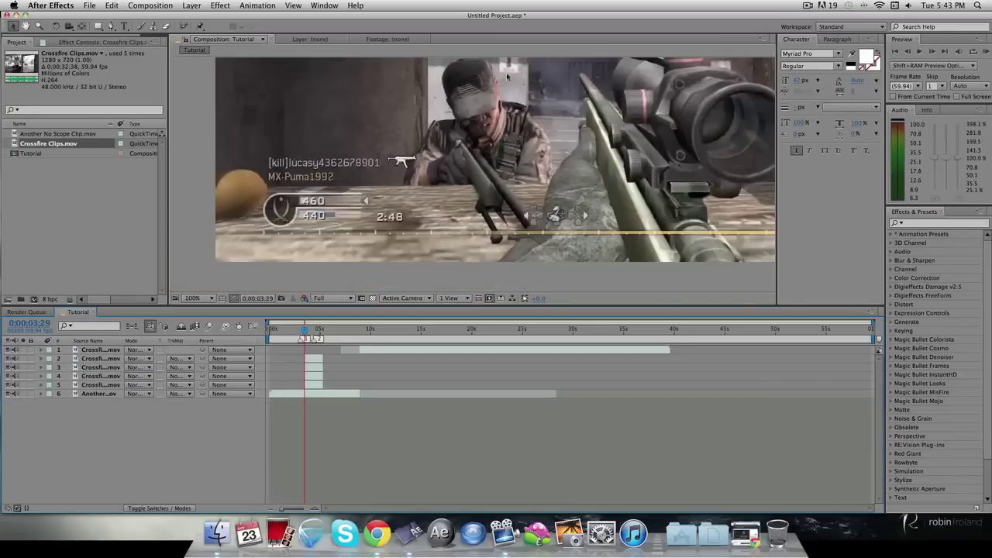
{"action": "key", "text": "space"}
{"action": "key", "text": "comma"}
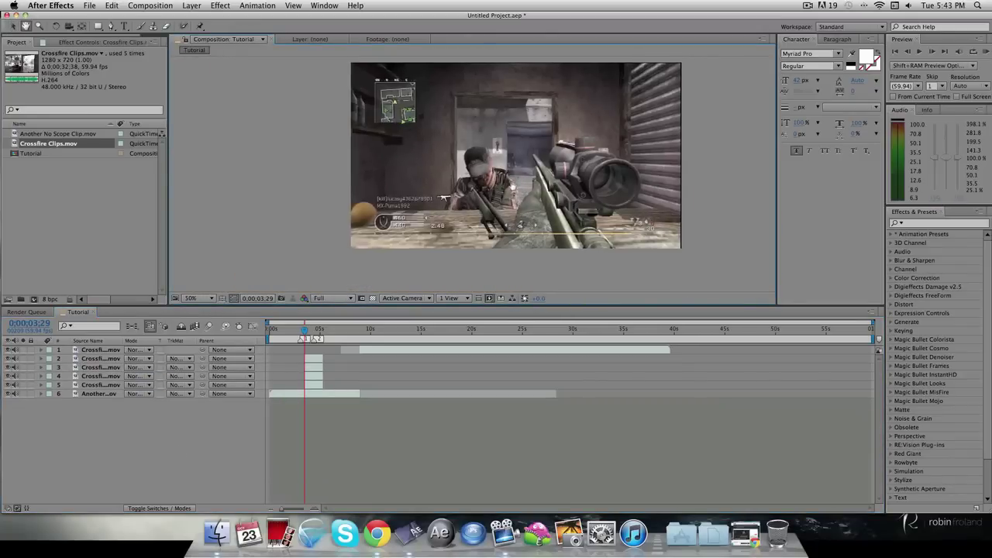
{"action": "key", "text": "v"}
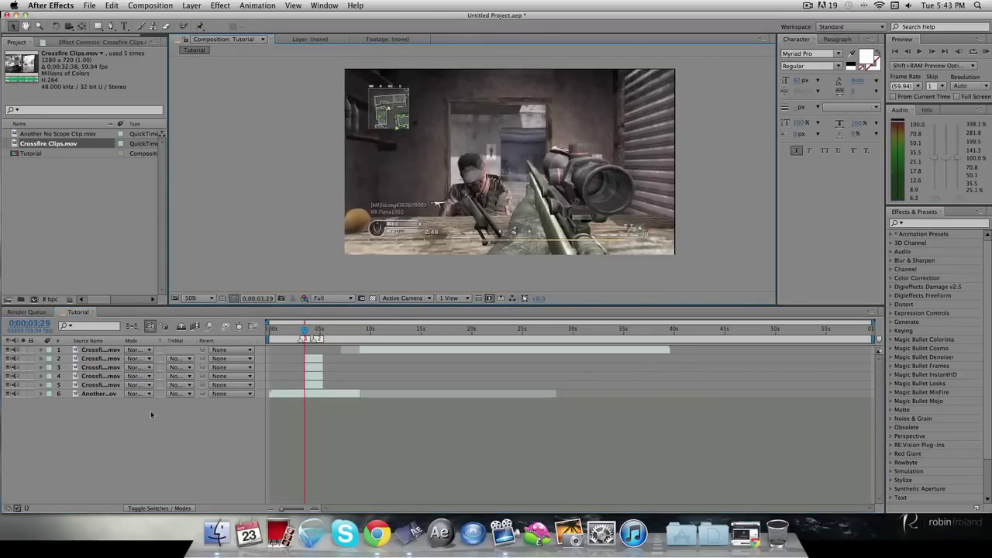
- Copy Mask 1 of the enemy soldier from layer 3 and paste it onto layer 4
{"action": "left_click", "coordinate": [315, 379]}
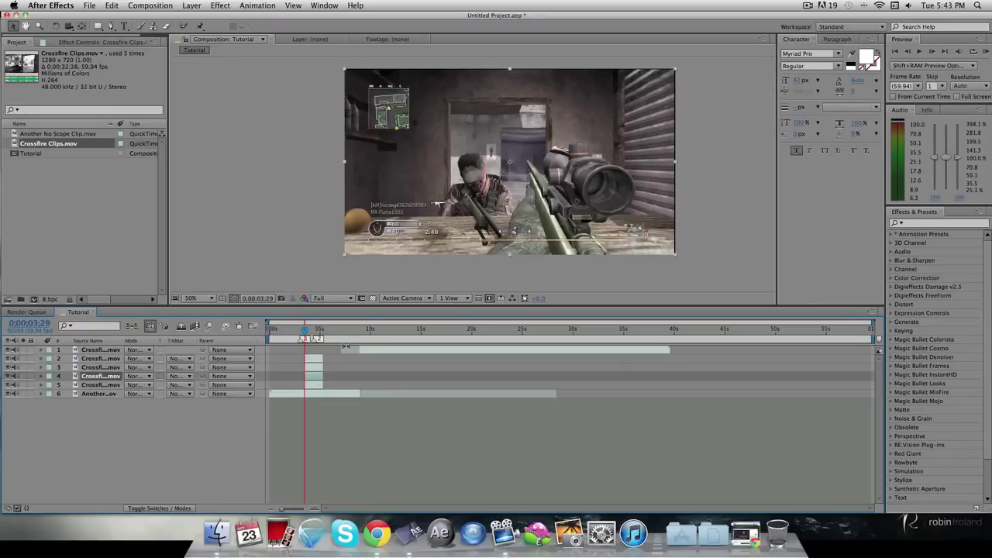
{"action": "left_click", "coordinate": [104, 367]}
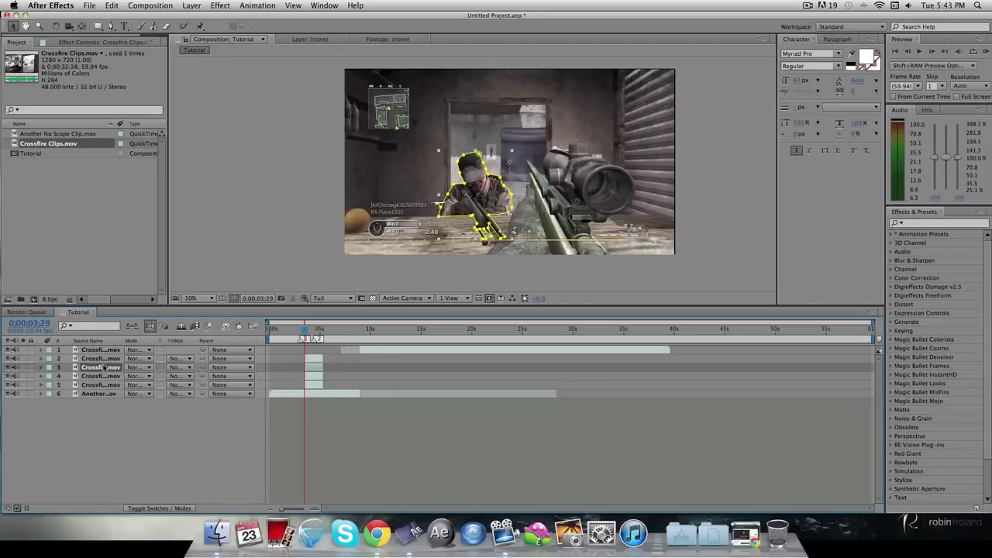
{"action": "key", "text": "m"}
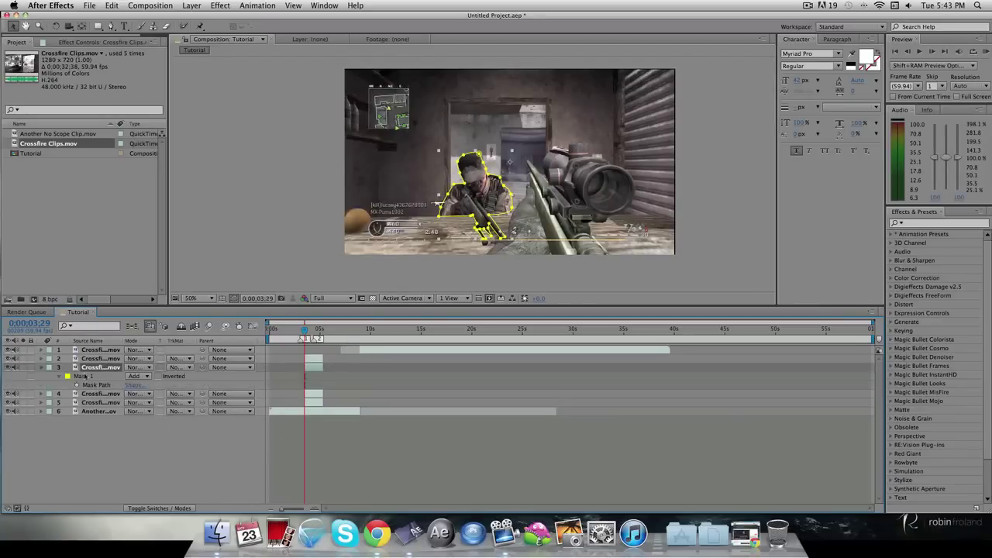
{"action": "left_click", "coordinate": [87, 377]}
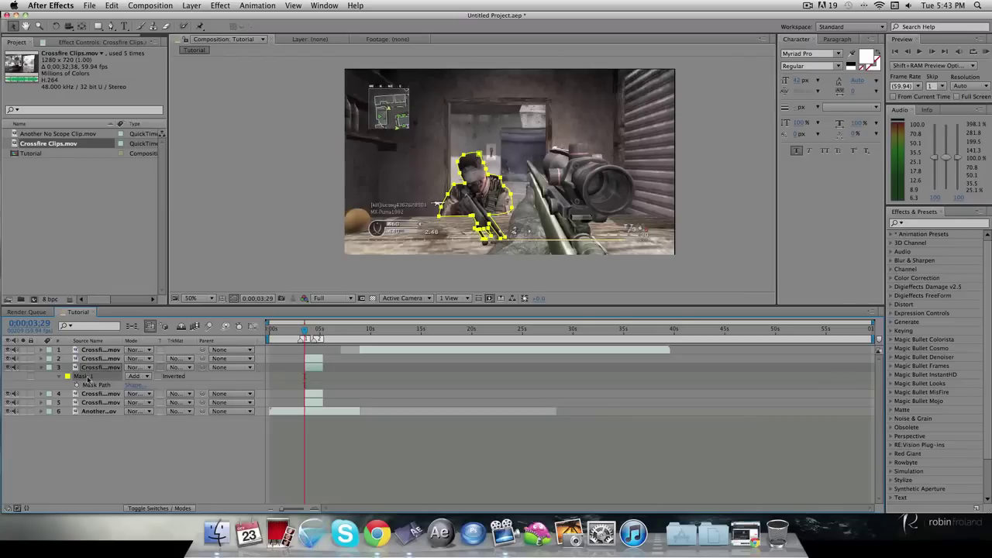
{"action": "key", "text": "m"}
{"action": "left_click", "coordinate": [93, 377]}
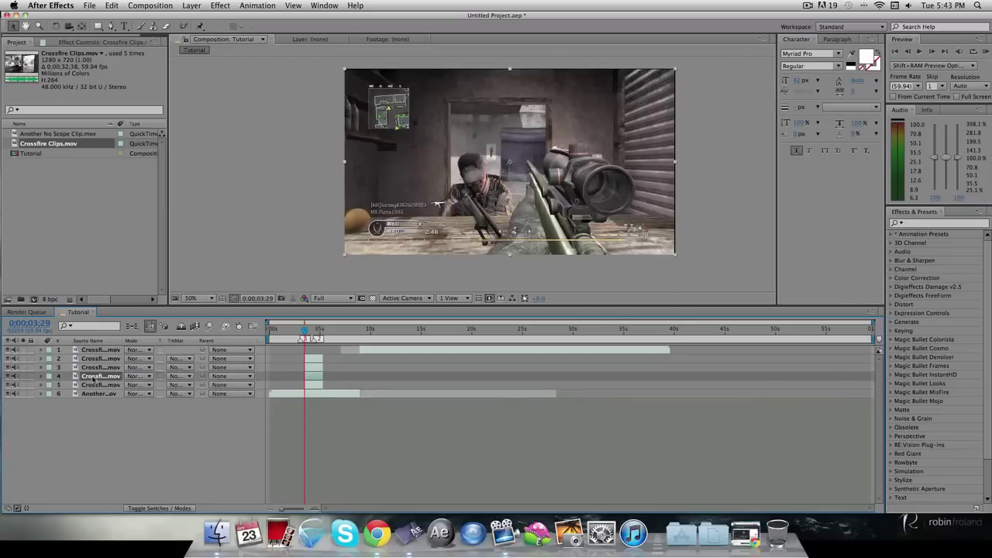
{"action": "key", "text": "super+v"}
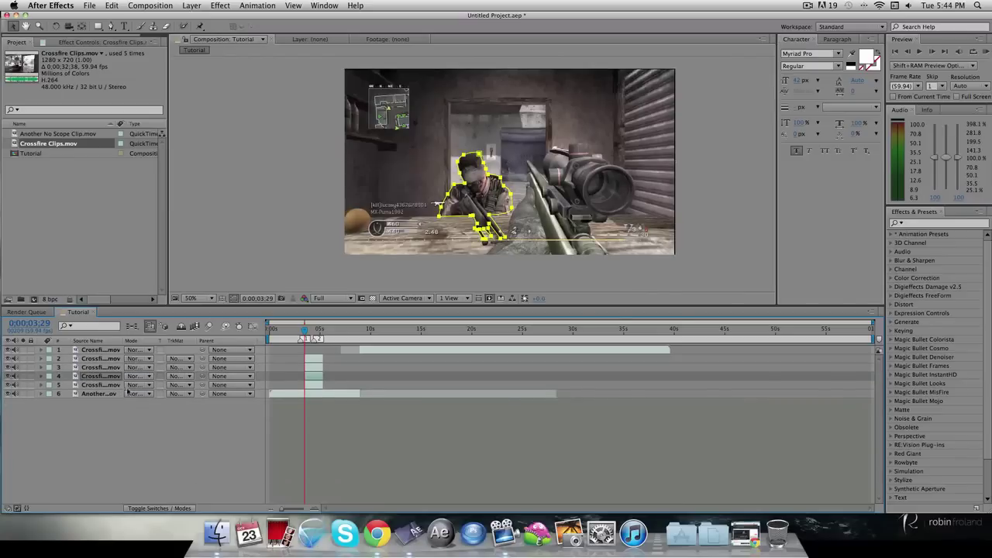
- Set the mode of the pasted Mask 1 on layer 4 to Subtract
{"action": "key", "text": "m"}
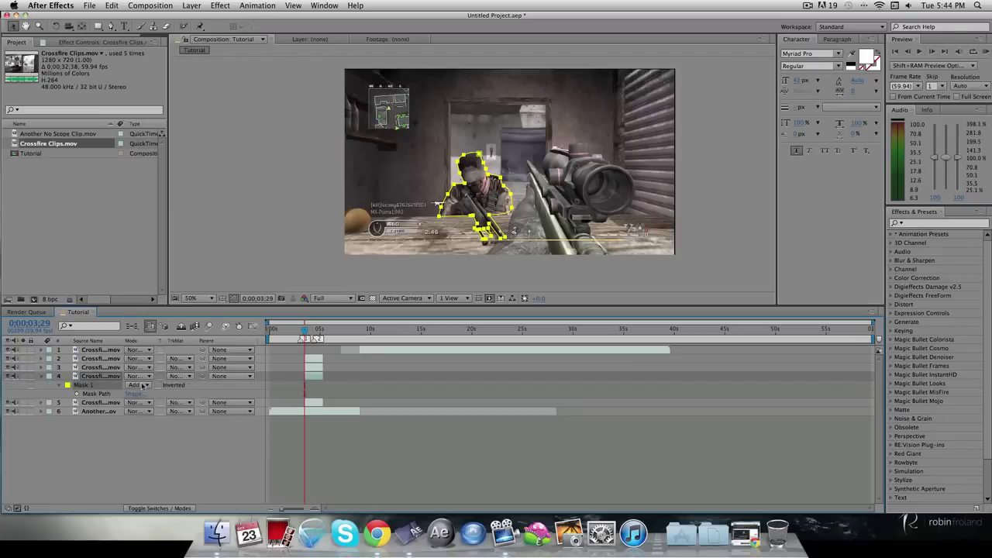
{"action": "left_click", "coordinate": [143, 385]}
{"action": "left_click", "coordinate": [149, 414]}
- On layer 4, trace a second mask with the Pen tool from the enemy's shoulder around the doorway's upper corners to the rifle scope
{"action": "key", "text": "g"}
{"action": "scroll", "coordinate": [446, 197], "scroll_direction": "up", "scroll_amount": 1}
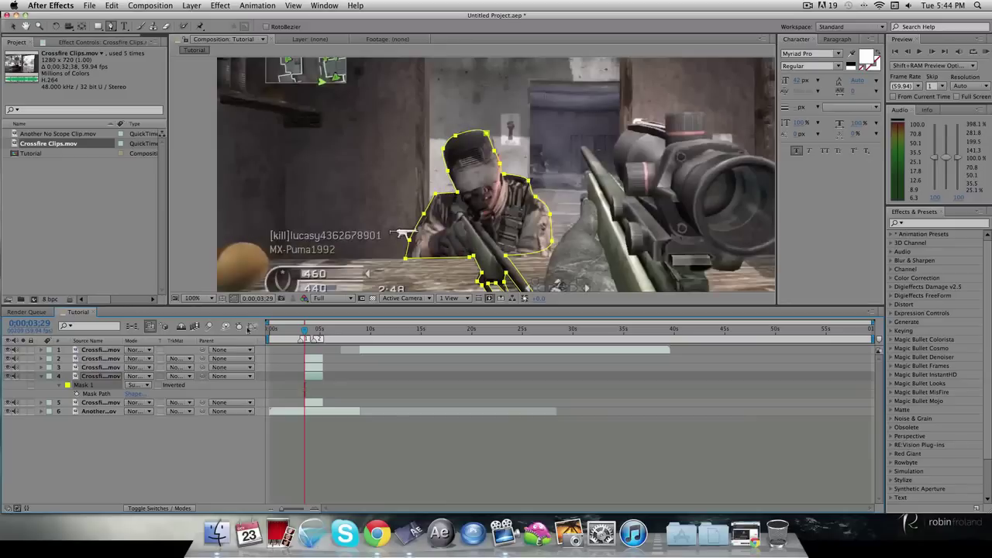
{"action": "left_click", "coordinate": [65, 474]}
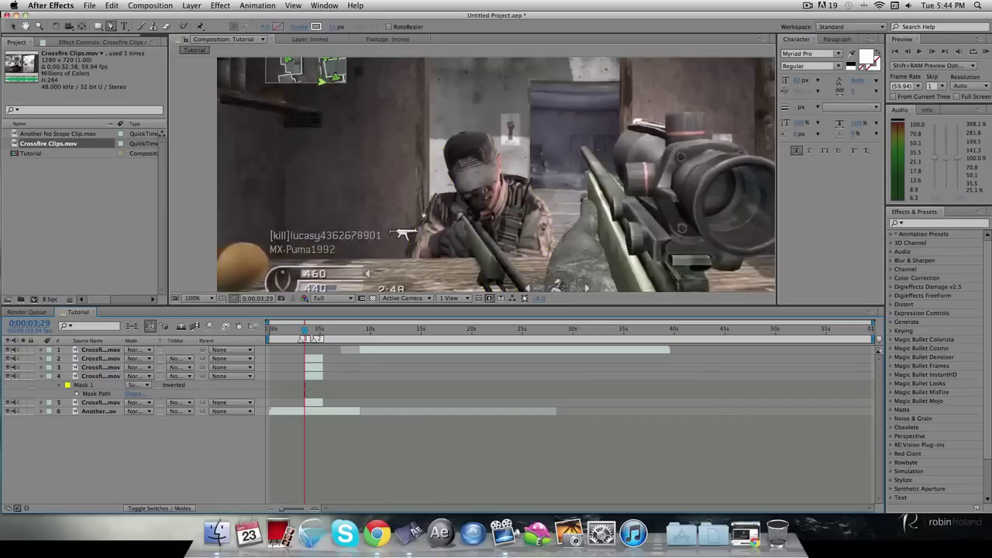
{"action": "left_click", "coordinate": [321, 377]}
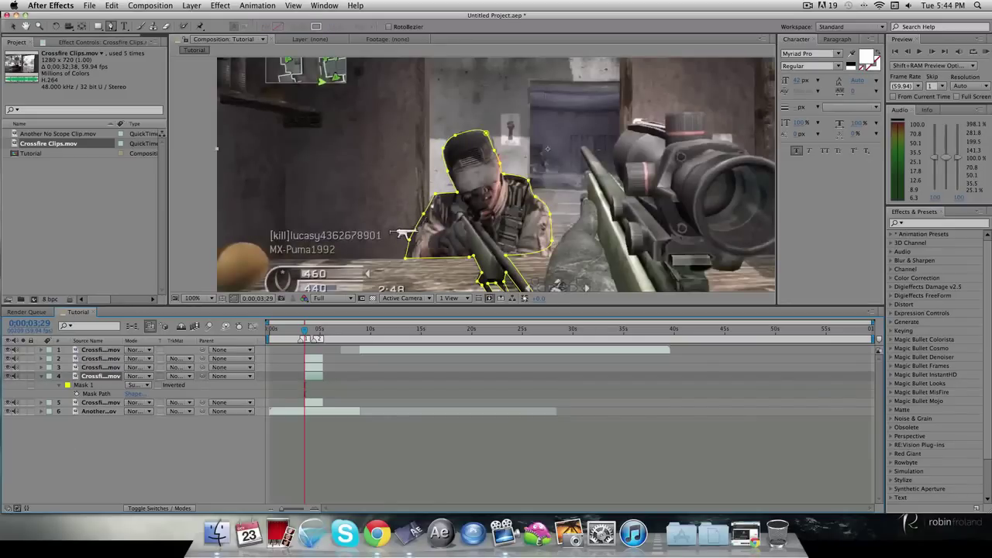
{"action": "left_click", "coordinate": [426, 205]}
{"action": "scroll", "coordinate": [425, 85], "scroll_direction": "down", "scroll_amount": 1}
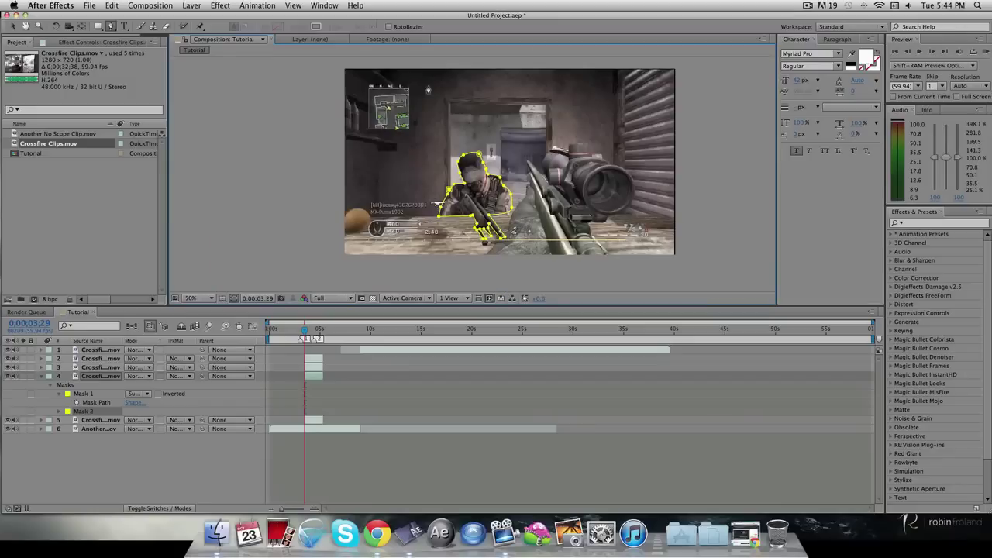
{"action": "left_click", "coordinate": [448, 103]}
{"action": "left_click", "coordinate": [548, 104]}
{"action": "scroll", "coordinate": [544, 162], "scroll_direction": "up", "scroll_amount": 2}
{"action": "left_click", "coordinate": [474, 169]}
{"action": "left_click", "coordinate": [469, 205]}
- Continue the doorway mask over the rifle muzzle and down the barrel to the enemy's elbow, closing it at its starting point
{"action": "scroll", "coordinate": [474, 225], "scroll_direction": "down", "scroll_amount": 3}
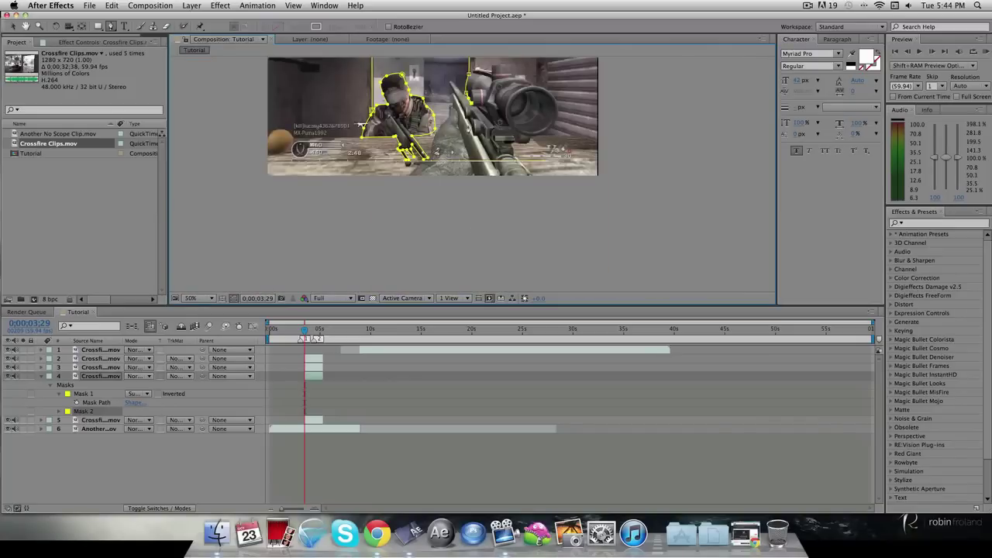
{"action": "scroll", "coordinate": [460, 78], "scroll_direction": "up", "scroll_amount": 2}
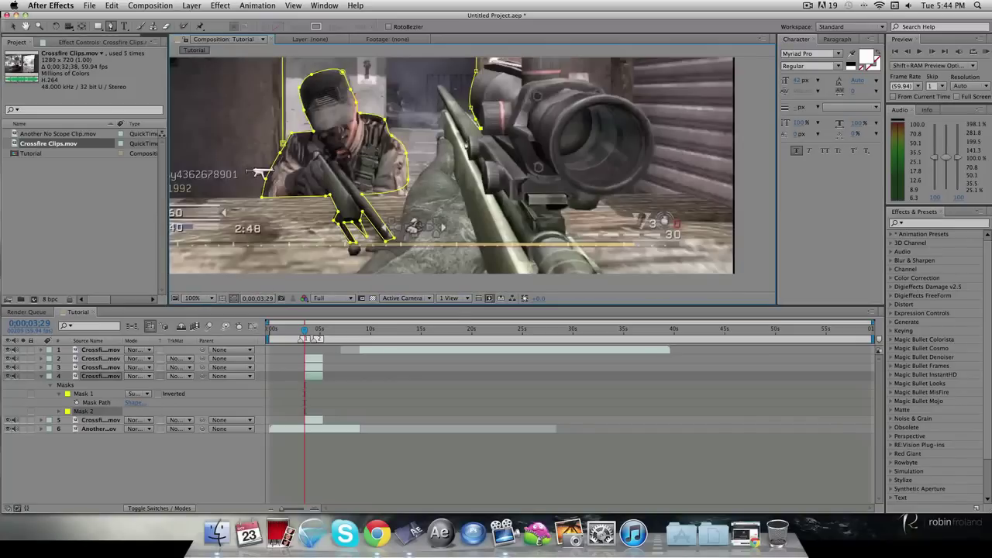
{"action": "left_click", "coordinate": [442, 87]}
{"action": "left_click", "coordinate": [439, 143]}
{"action": "left_click_drag", "start_coordinate": [413, 185], "coordinate": [409, 195]}
{"action": "left_click", "coordinate": [285, 145]}
{"action": "key", "text": "v"}
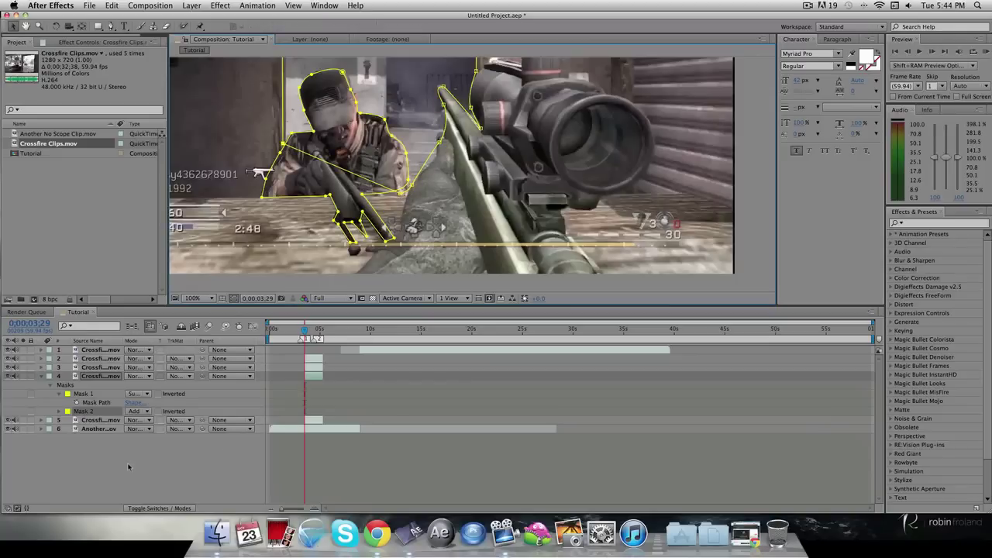
- Solo layer 4 and try Subtract as the mode of Mask 2 before returning it to Add
{"action": "left_click", "coordinate": [135, 456]}
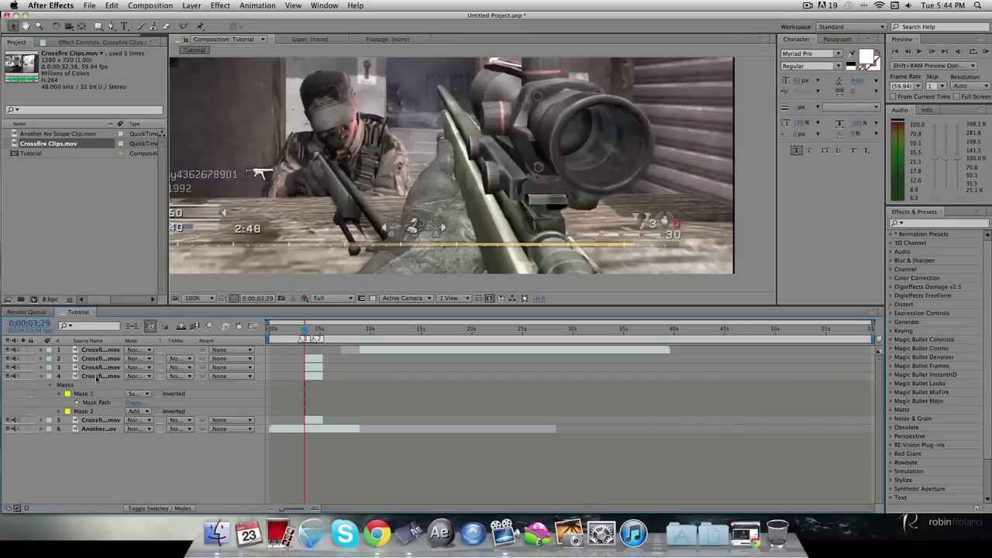
{"action": "left_click", "coordinate": [22, 377]}
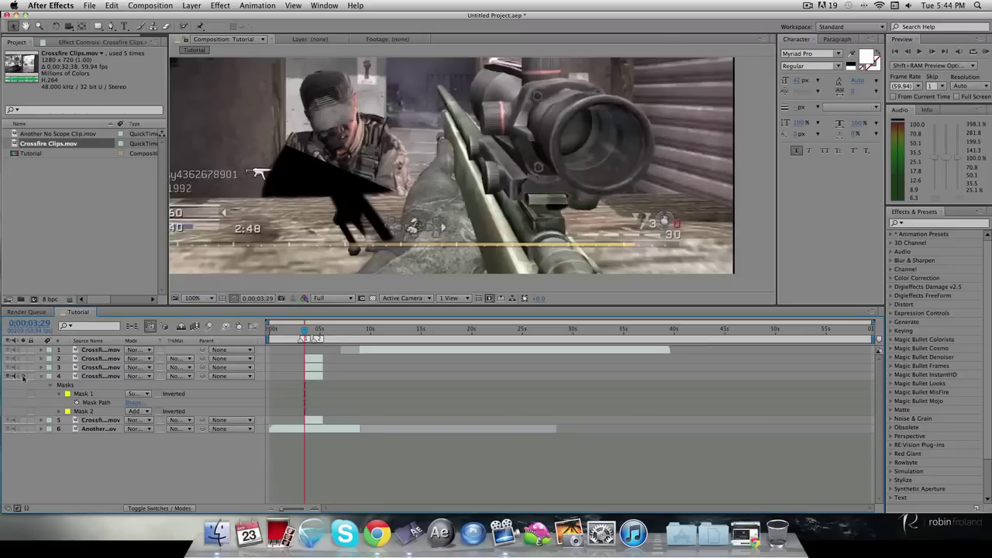
{"action": "key", "text": "comma"}
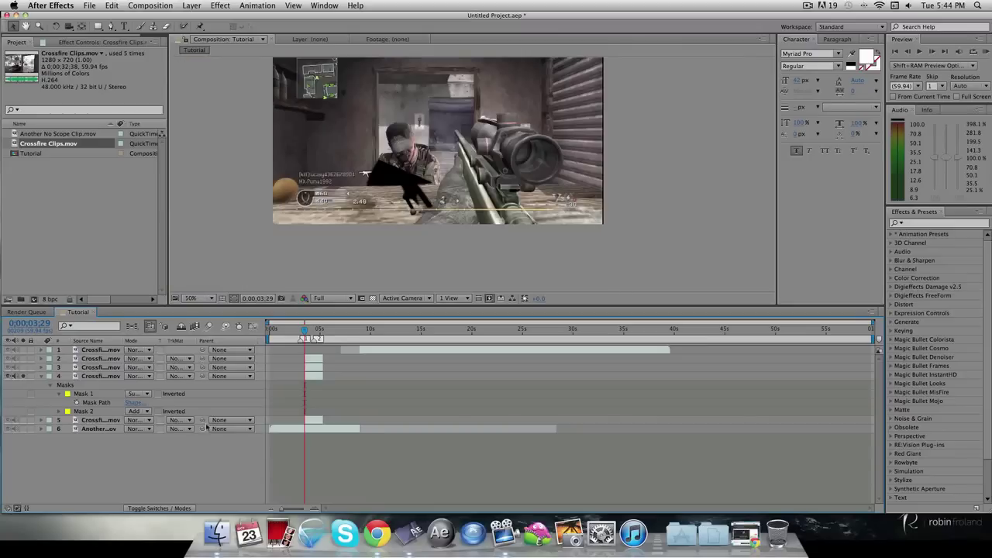
{"action": "left_click", "coordinate": [132, 412]}
{"action": "left_click", "coordinate": [151, 441]}
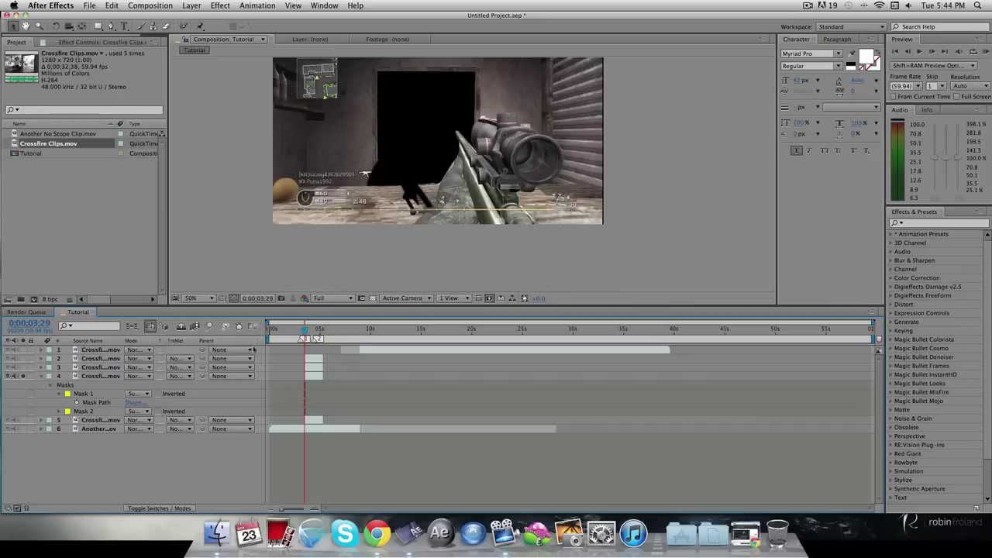
{"action": "left_click", "coordinate": [137, 411]}
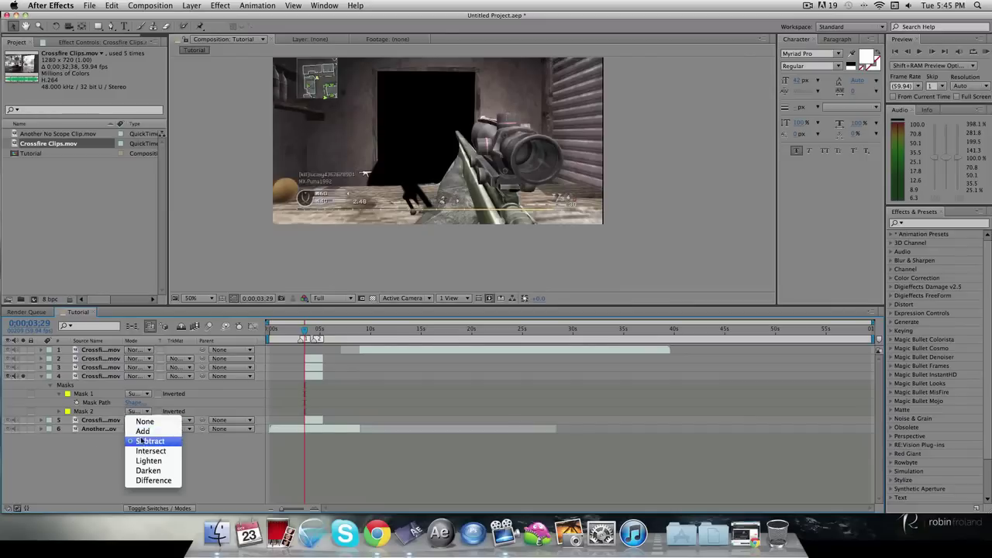
{"action": "left_click", "coordinate": [143, 427]}
- Move Mask 2 above Mask 1 on layer 4, then unsolo the layer and collapse its properties
{"action": "left_click_drag", "start_coordinate": [80, 411], "coordinate": [101, 389]}
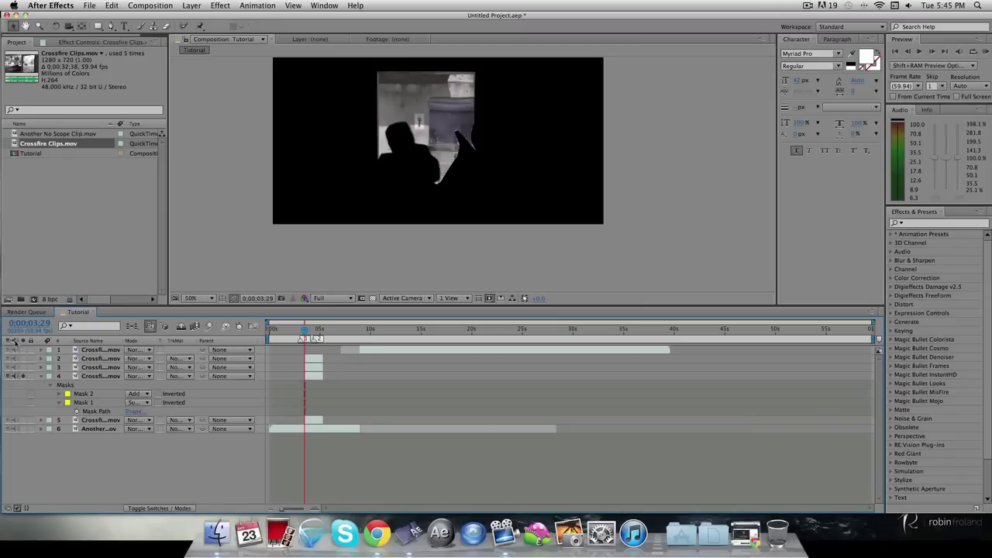
{"action": "left_click", "coordinate": [22, 376]}
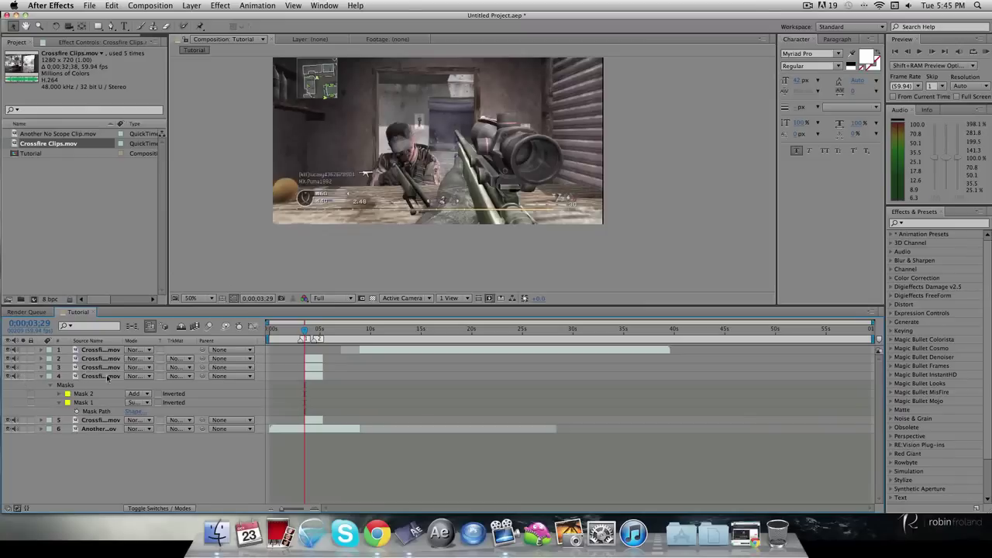
{"action": "left_click", "coordinate": [109, 377]}
{"action": "key", "text": "m"}
{"action": "key", "text": "m"}
{"action": "left_click", "coordinate": [133, 442]}
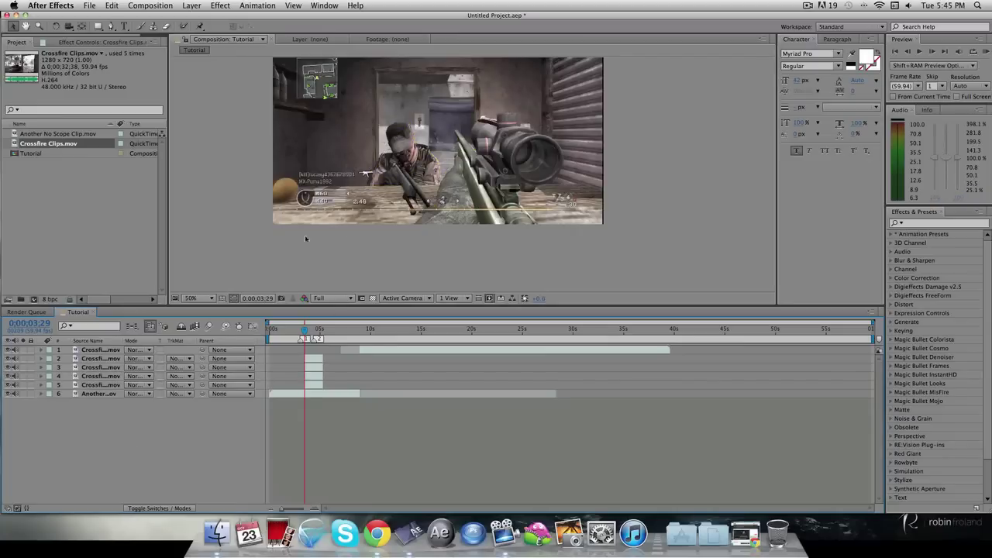
- Make layers 2, 3 and 4 3D layers
{"action": "left_click", "coordinate": [159, 508]}
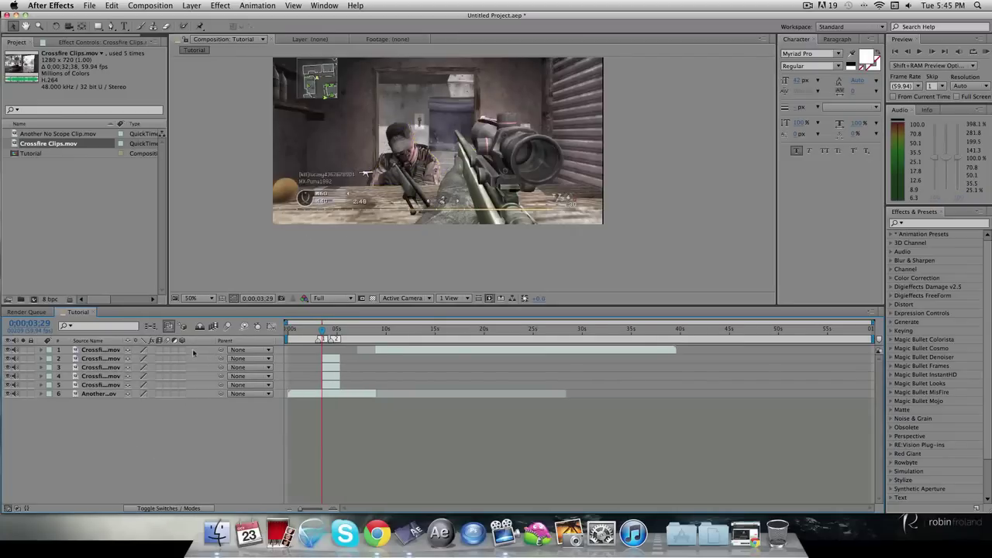
{"action": "left_click", "coordinate": [101, 358]}
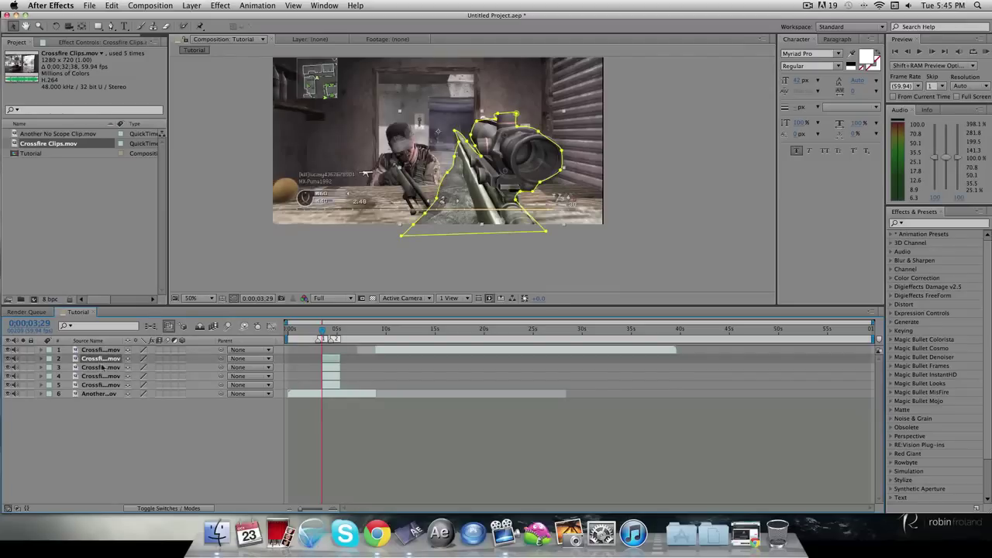
{"action": "left_click", "coordinate": [101, 368]}
{"action": "left_click", "coordinate": [102, 375]}
{"action": "left_click_drag", "start_coordinate": [183, 359], "coordinate": [183, 376]}
{"action": "left_click", "coordinate": [175, 508]}
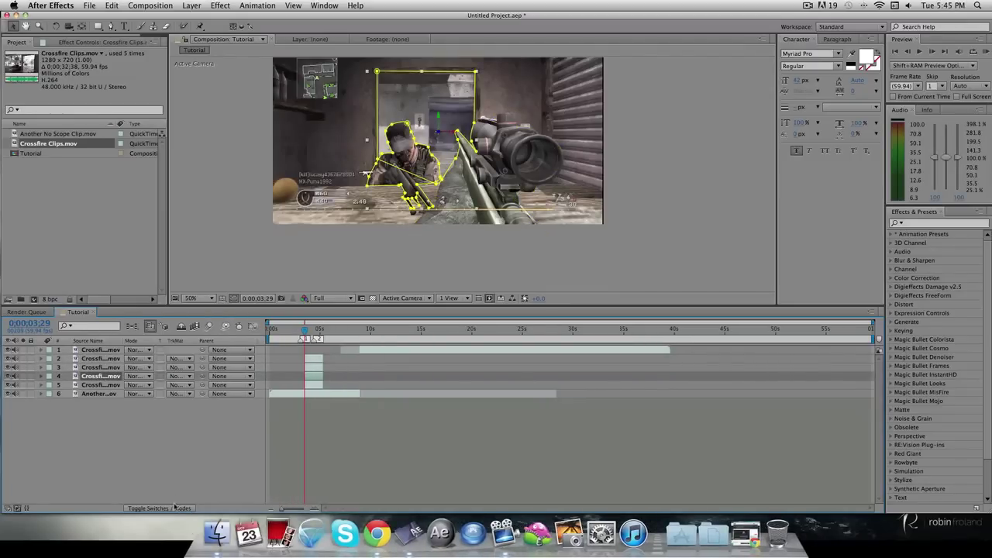
- Reveal the rotation properties of layers 4, 3 and 2
{"action": "key", "text": "r"}
{"action": "left_click", "coordinate": [131, 444]}
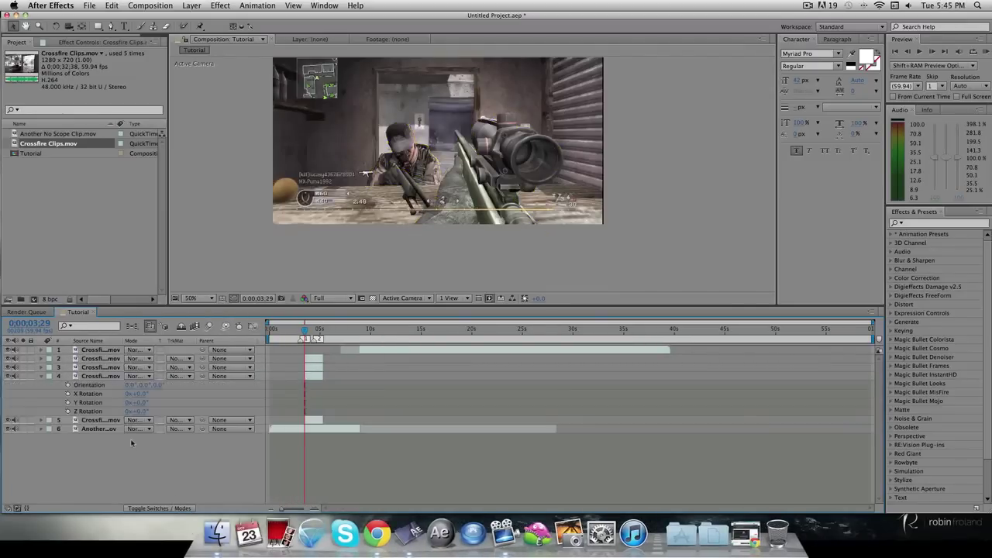
{"action": "left_click", "coordinate": [91, 367]}
{"action": "key", "text": "r"}
{"action": "left_click", "coordinate": [97, 359]}
{"action": "key", "text": "r"}
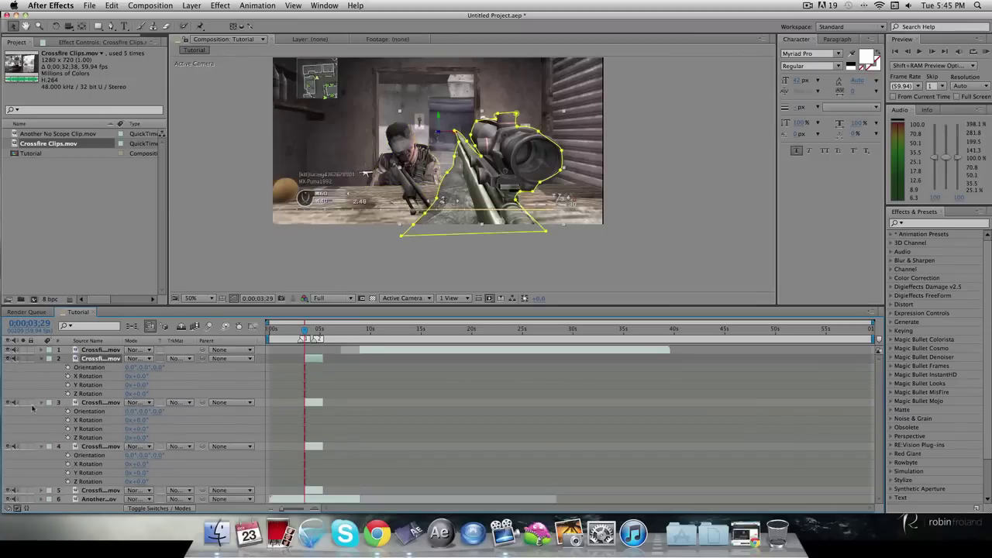
{"action": "left_click", "coordinate": [289, 389]}
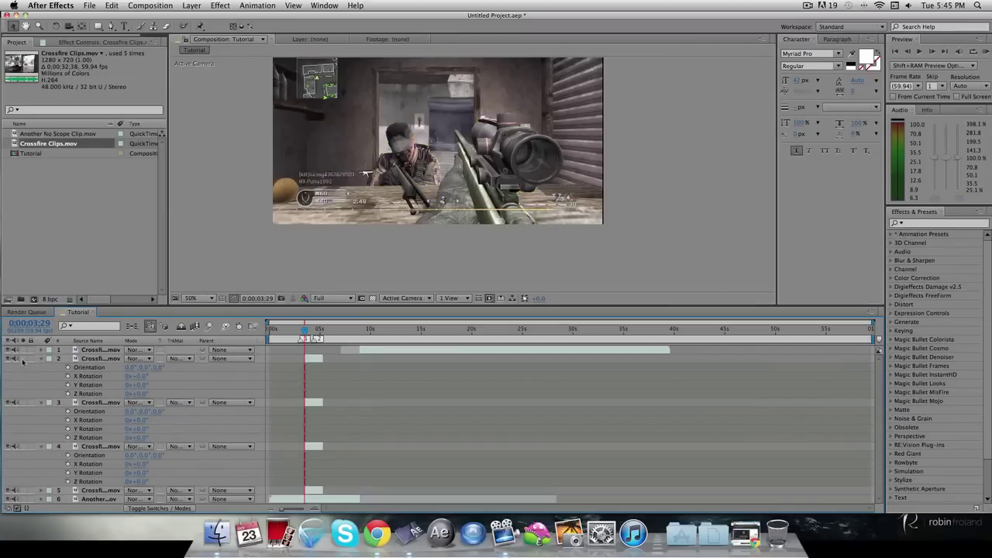
- Solo the rifle layer 2 and keyframe its Y Rotation at 90° at 0;00;03;29
{"action": "left_click", "coordinate": [23, 358]}
{"action": "left_click_drag", "start_coordinate": [139, 385], "coordinate": [179, 375]}
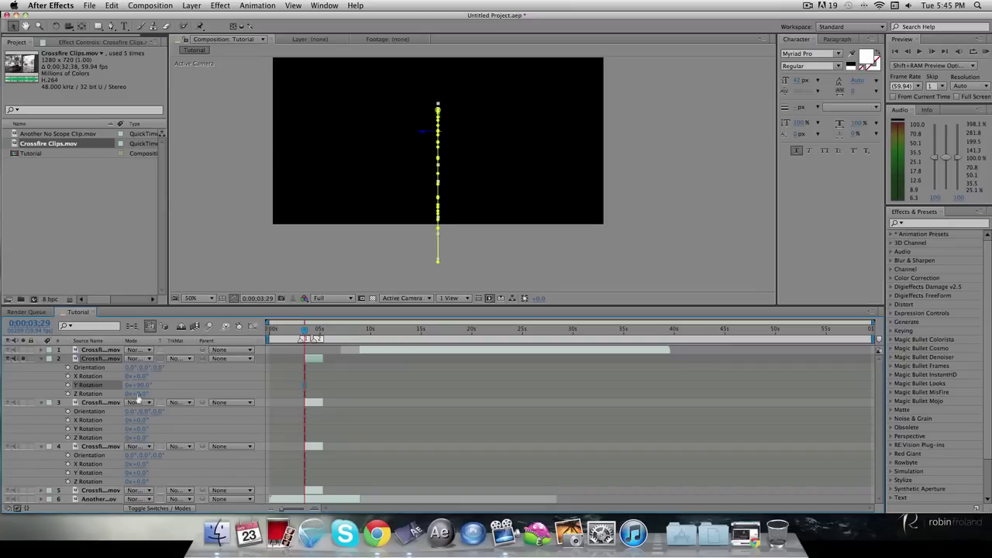
{"action": "left_click", "coordinate": [68, 385]}
{"action": "key", "text": "shift+Page_Down"}
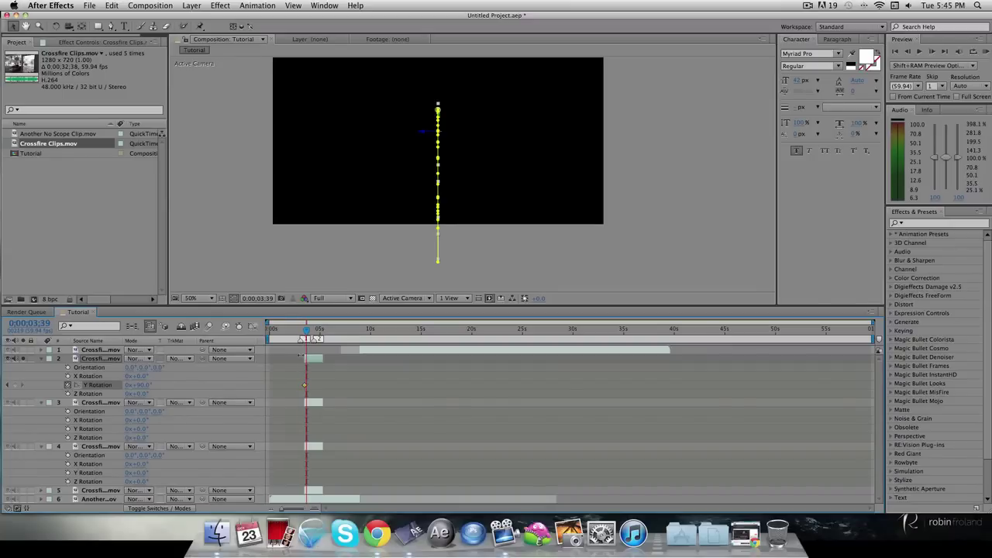
{"action": "key", "text": "shift+Page_Up"}
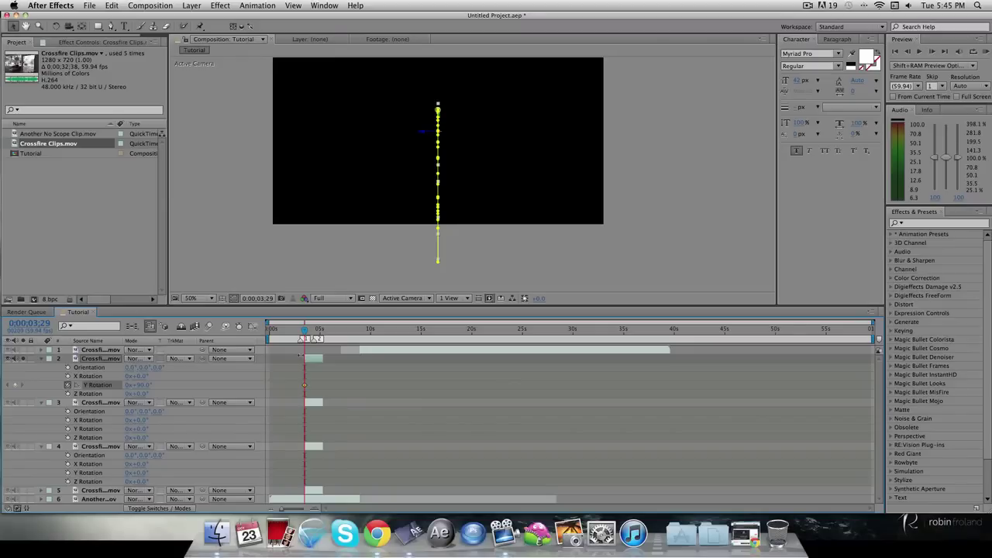
- Set layer 2's Y Rotation to 0° at 0;00;03;39 and collapse the layer's properties
{"action": "key", "text": "shift+Page_Down"}
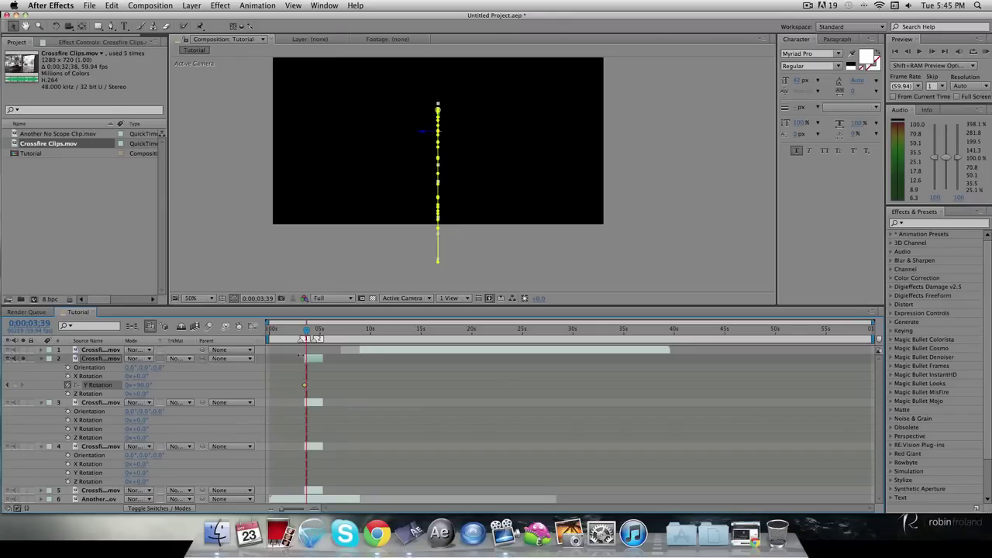
{"action": "left_click", "coordinate": [140, 385]}
{"action": "type", "text": "0"}
{"action": "key", "text": "Return"}
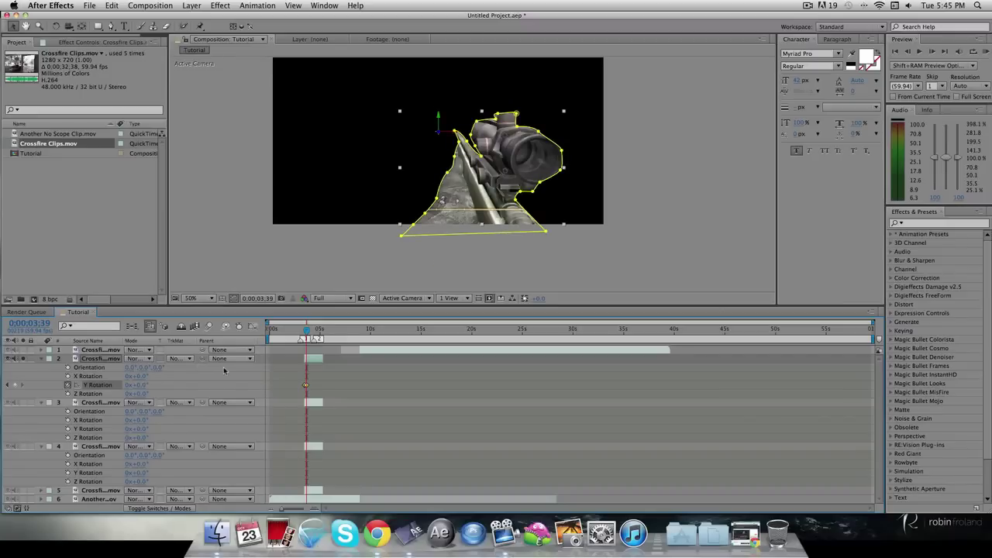
{"action": "key", "text": "u"}
{"action": "key", "text": "u"}
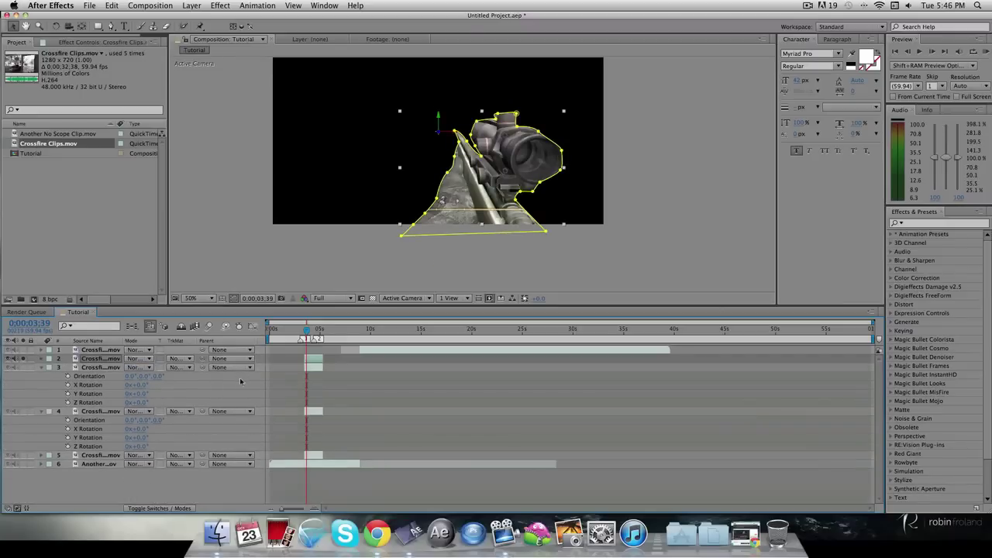
- Solo the enemy layer 3 instead of layer 2, try out its Z Rotation and reset it to 0°
{"action": "left_click", "coordinate": [100, 368]}
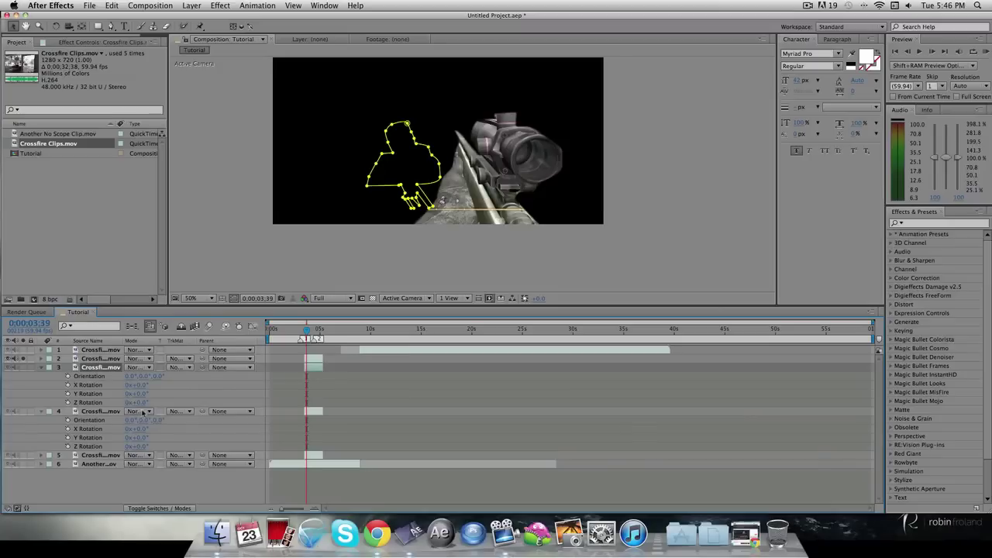
{"action": "left_click_drag", "start_coordinate": [141, 403], "coordinate": [152, 403]}
{"action": "left_click", "coordinate": [22, 360]}
{"action": "left_click", "coordinate": [23, 366]}
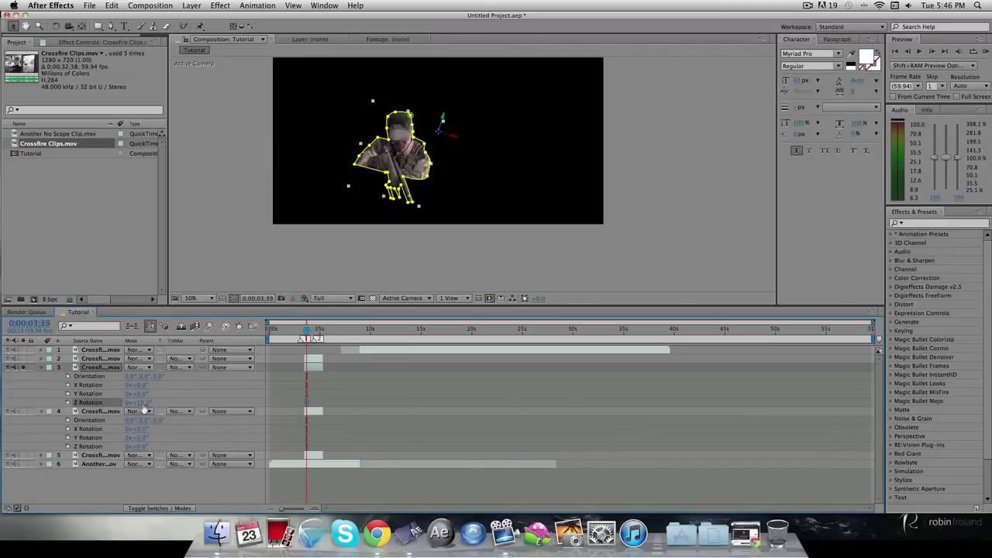
{"action": "mouse_move", "coordinate": [154, 403]}
{"action": "left_mouse_down"}
{"action": "mouse_move", "coordinate": [176, 404]}
{"action": "mouse_move", "coordinate": [143, 408]}
{"action": "left_mouse_up"}
{"action": "left_click", "coordinate": [144, 402]}
{"action": "type", "text": "0"}
- Animate layer 3's X Rotation from 90° at 0;00;03;39 to 0° at 0;00;03;49 and collapse its properties
{"action": "left_click_drag", "start_coordinate": [144, 386], "coordinate": [183, 378]}
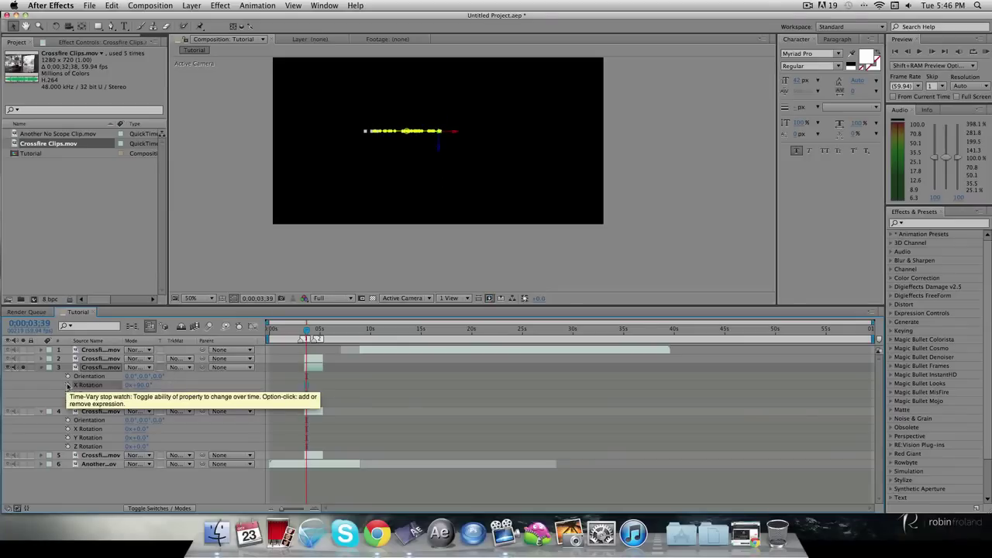
{"action": "left_click", "coordinate": [68, 385]}
{"action": "key", "text": "shift+Page_Down"}
{"action": "left_click", "coordinate": [140, 385]}
{"action": "type", "text": "0"}
{"action": "key", "text": "Return"}
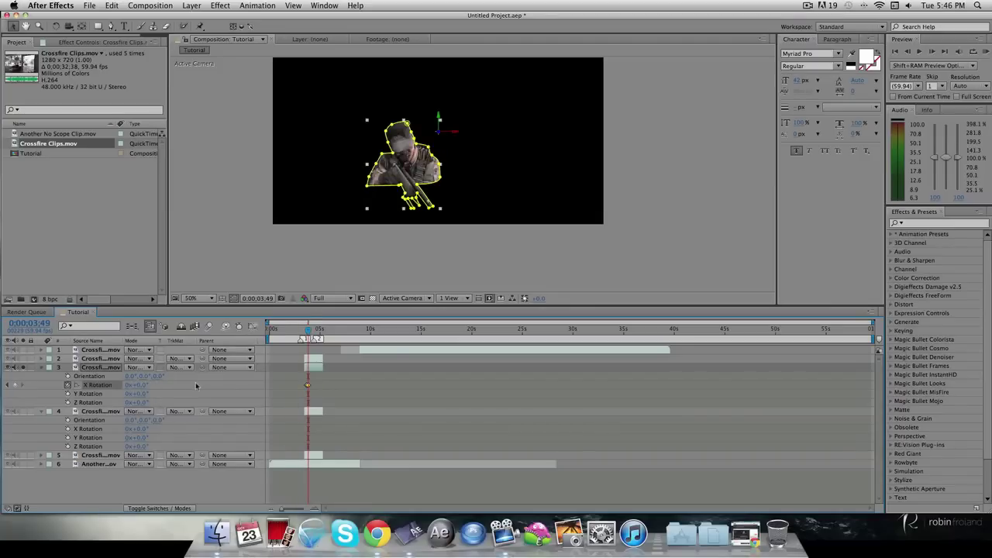
{"action": "key", "text": "u"}
{"action": "key", "text": "u"}
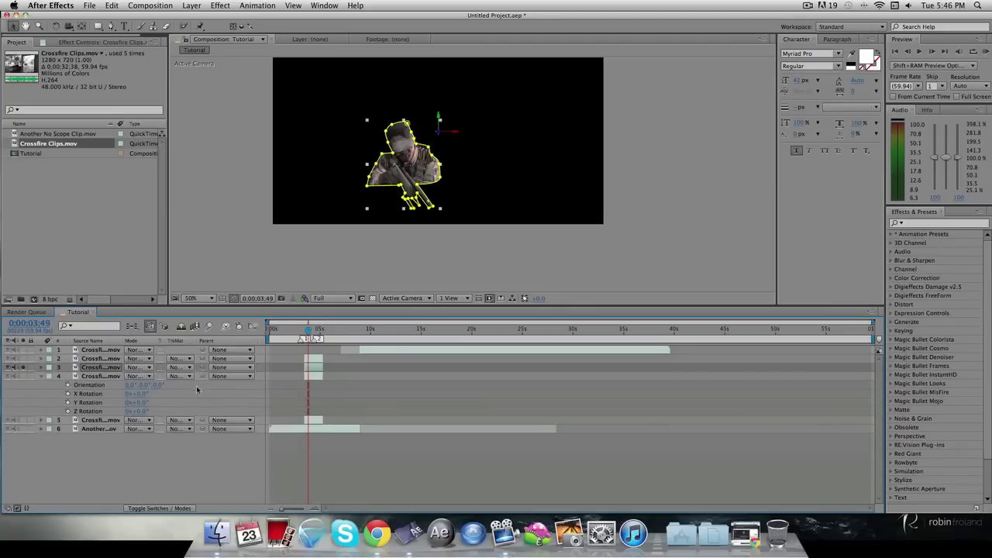
- Solo the doorway layer 4 instead of layer 3 and set its X, Y and Z Rotation to 90°
{"action": "left_click", "coordinate": [21, 369]}
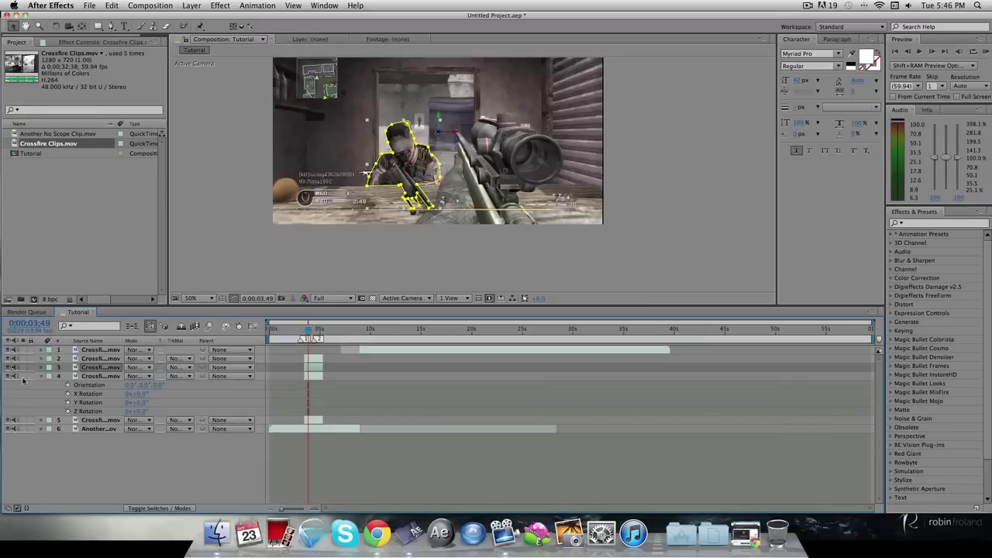
{"action": "left_click", "coordinate": [21, 376]}
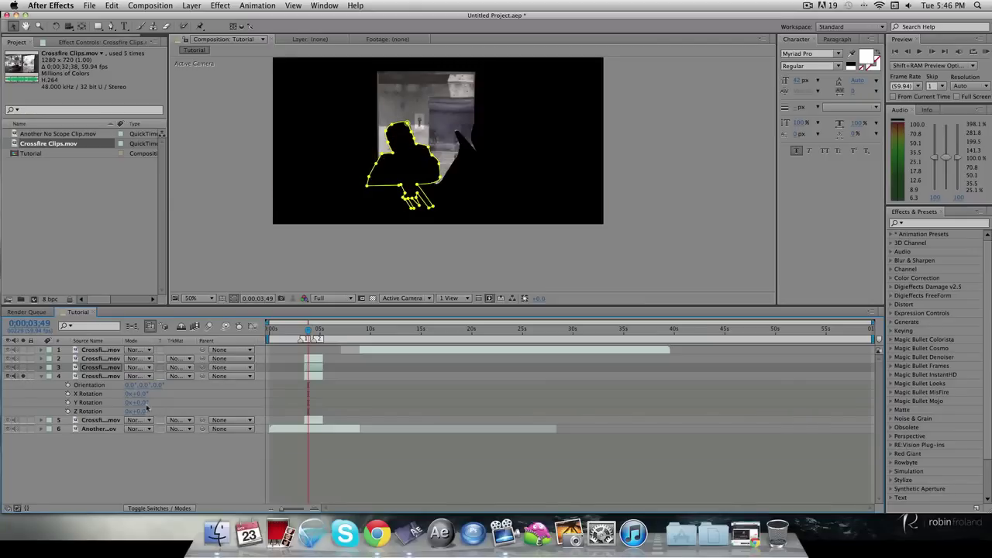
{"action": "left_click_drag", "start_coordinate": [139, 402], "coordinate": [169, 401]}
{"action": "left_click", "coordinate": [142, 411]}
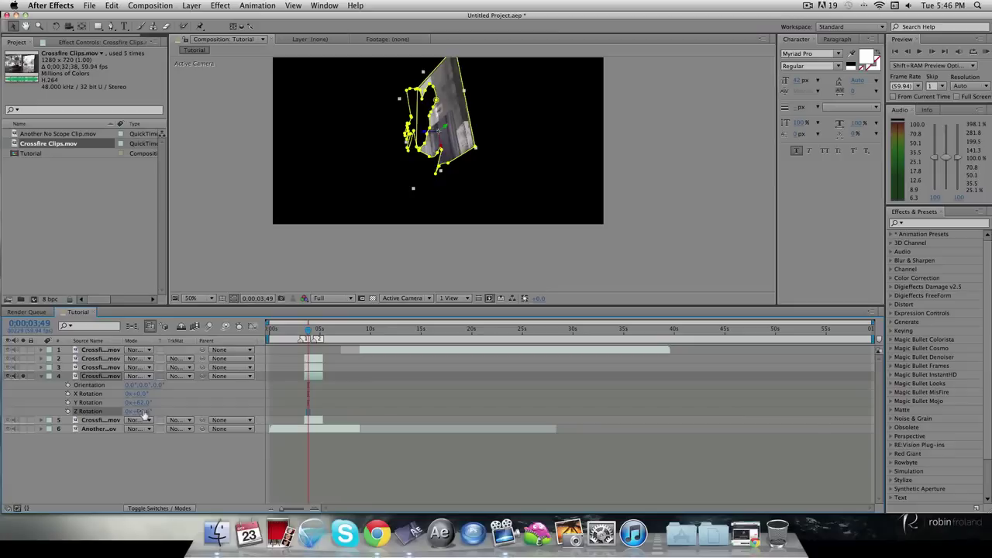
{"action": "type", "text": "90"}
{"action": "left_click", "coordinate": [137, 402]}
{"action": "type", "text": "90"}
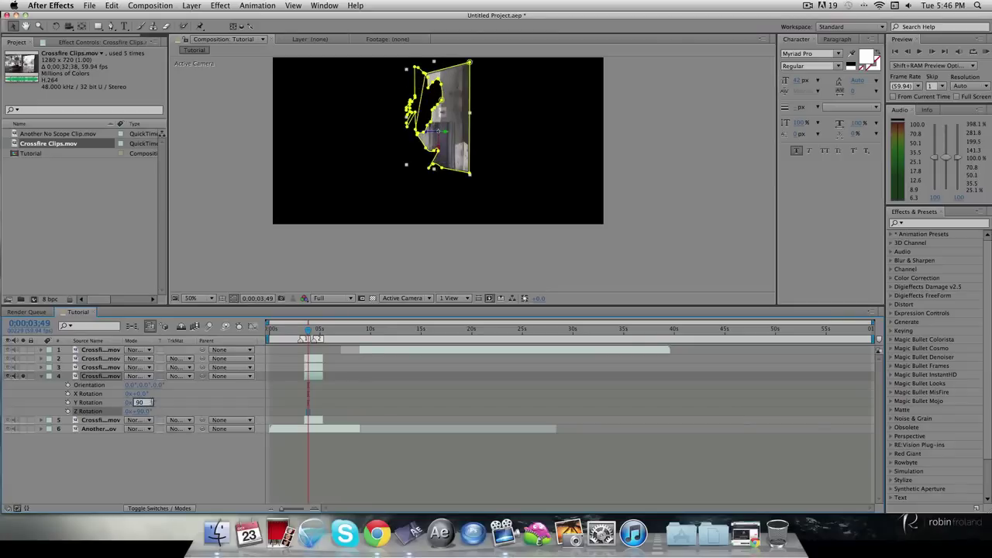
{"action": "left_click", "coordinate": [140, 393]}
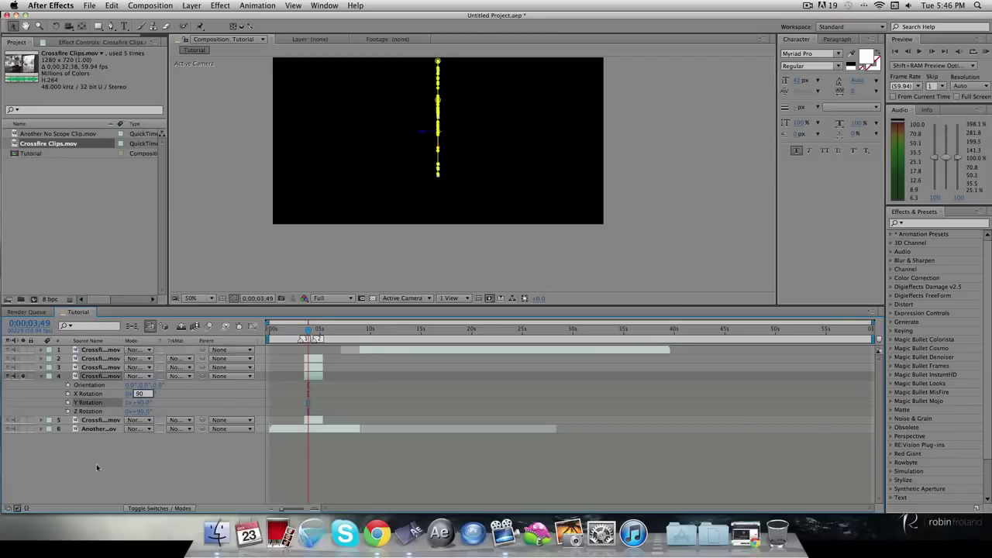
{"action": "key", "text": "Return"}
- Add X, Y and Z Rotation keyframes to the doorway layer 4 at 0;00;03;49
{"action": "left_click", "coordinate": [68, 394]}
{"action": "left_click", "coordinate": [68, 402]}
{"action": "left_click", "coordinate": [68, 410]}
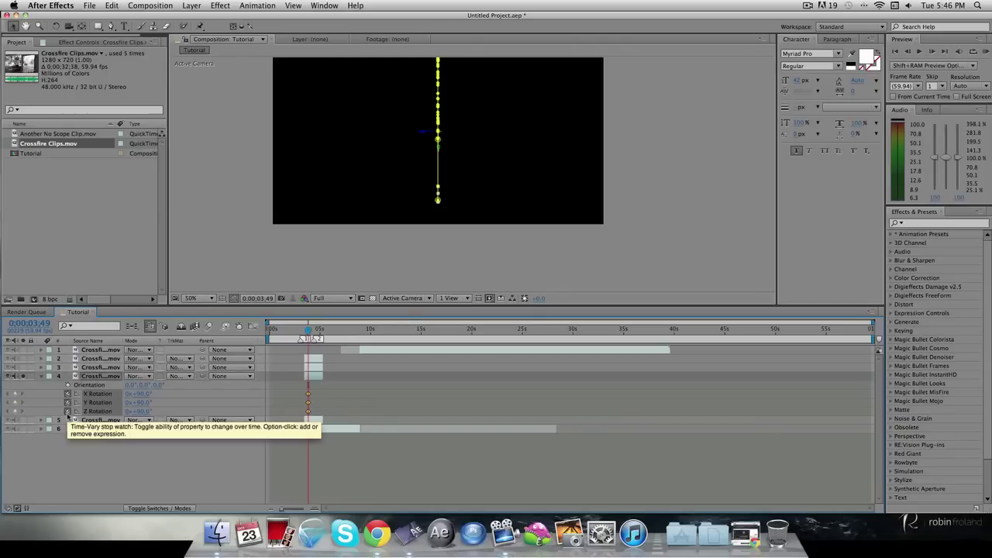
- Set layer 4's X, Y and Z Rotation to 0° at 0;00;03;59
{"action": "key", "text": "shift+Page_Down"}
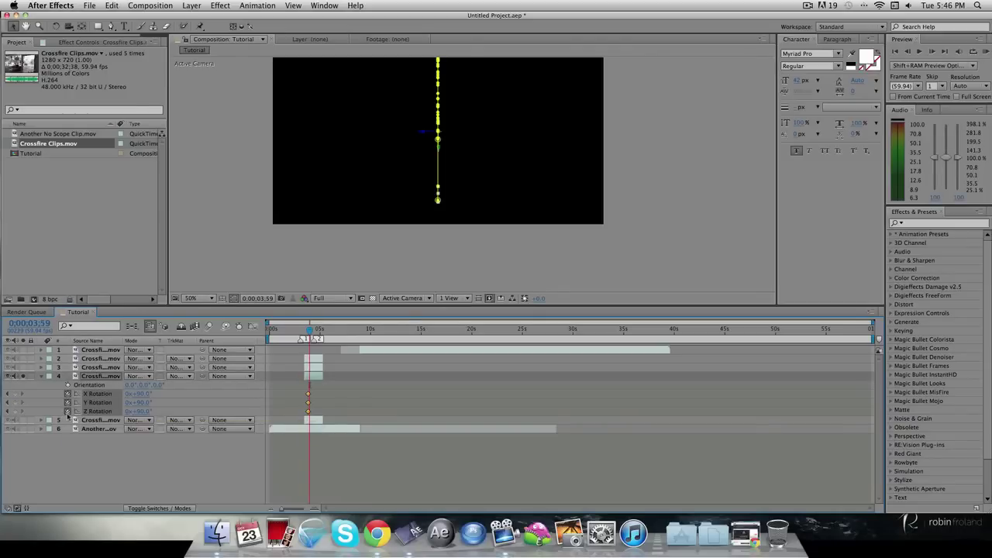
{"action": "left_click", "coordinate": [141, 394]}
{"action": "type", "text": "0"}
{"action": "key", "text": "Tab"}
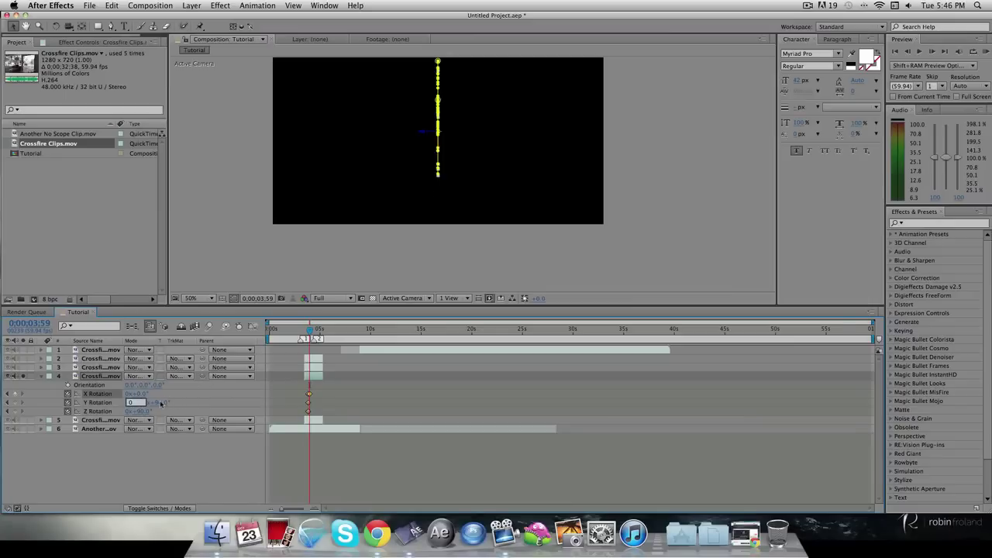
{"action": "key", "text": "Tab"}
{"action": "type", "text": "90"}
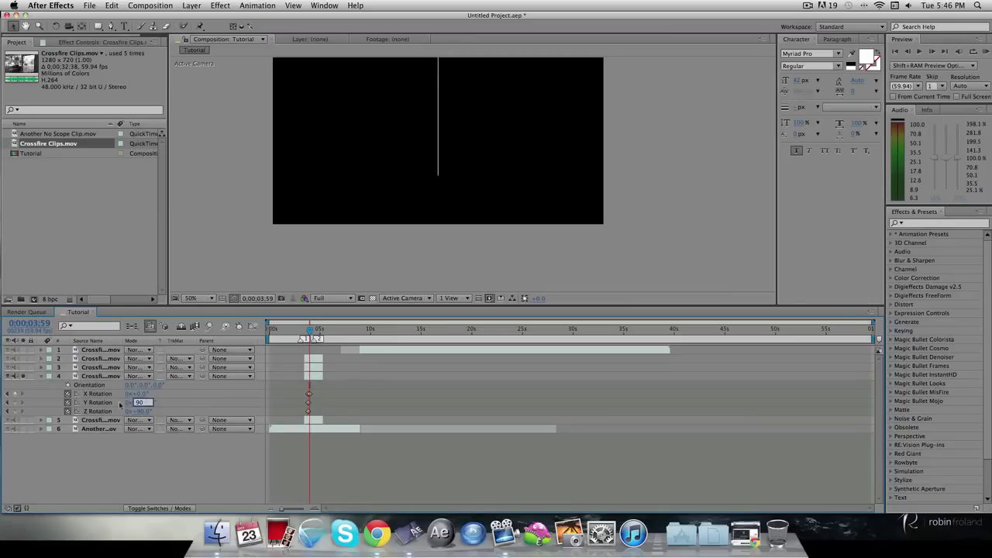
{"action": "left_click", "coordinate": [146, 411]}
{"action": "type", "text": "0"}
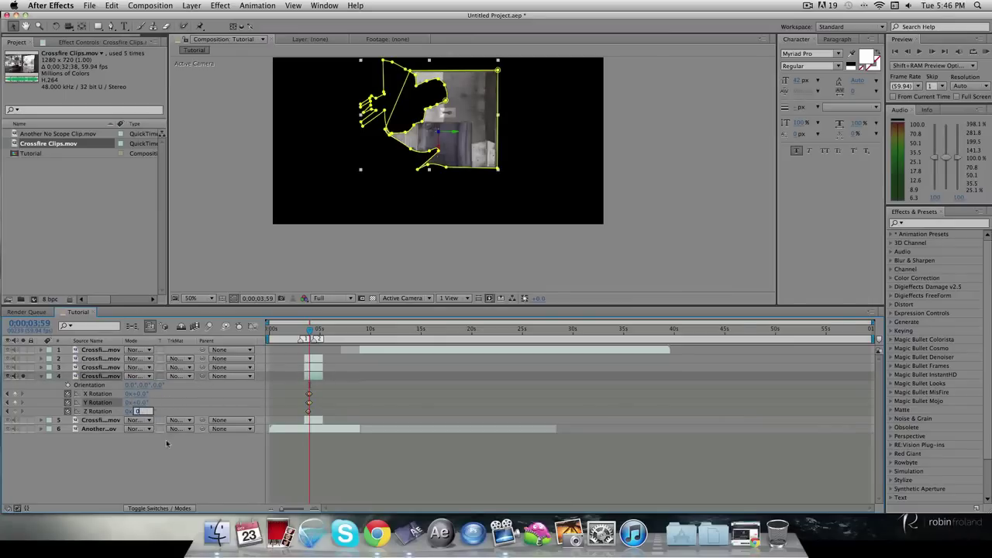
{"action": "left_click", "coordinate": [177, 450]}
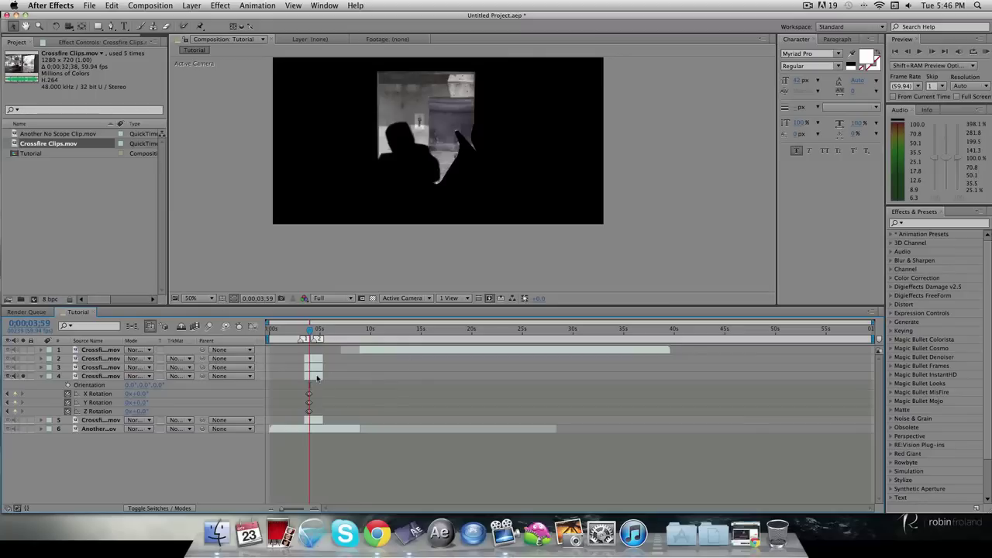
- Trim the start of layer 5 to 0;00;03;59, and turn off layer 4's solo and collapse its properties
{"action": "left_click", "coordinate": [314, 421]}
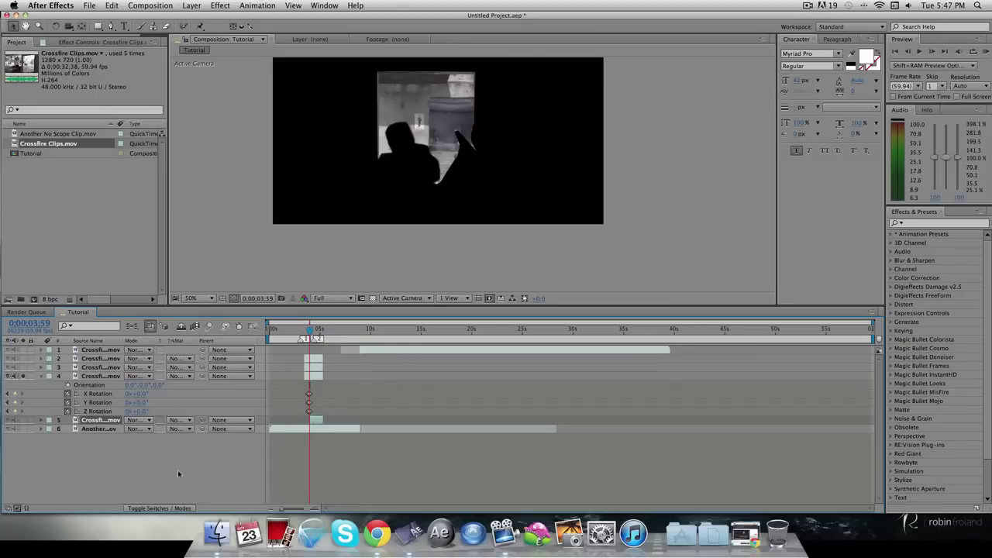
{"action": "left_click", "coordinate": [180, 473]}
{"action": "left_click", "coordinate": [22, 377]}
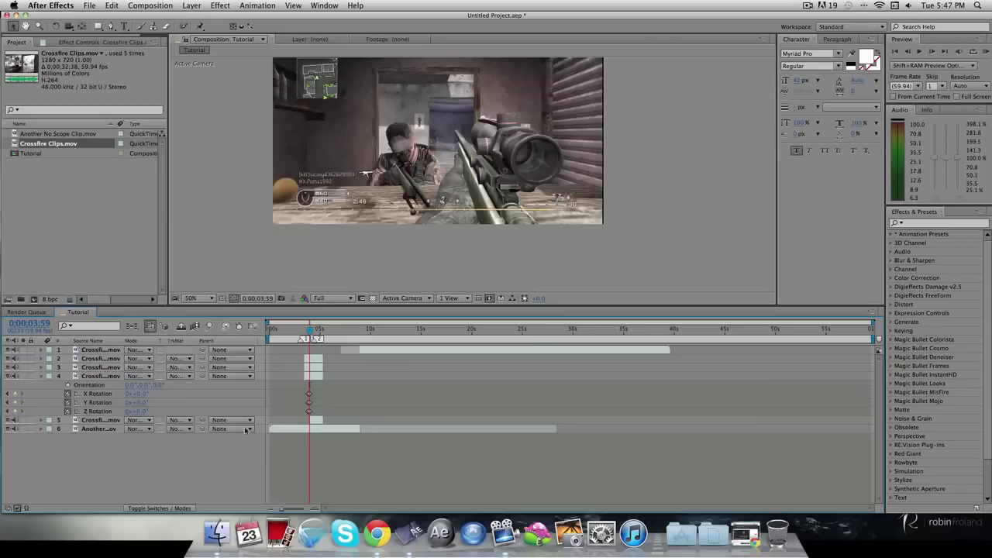
{"action": "left_click", "coordinate": [91, 377]}
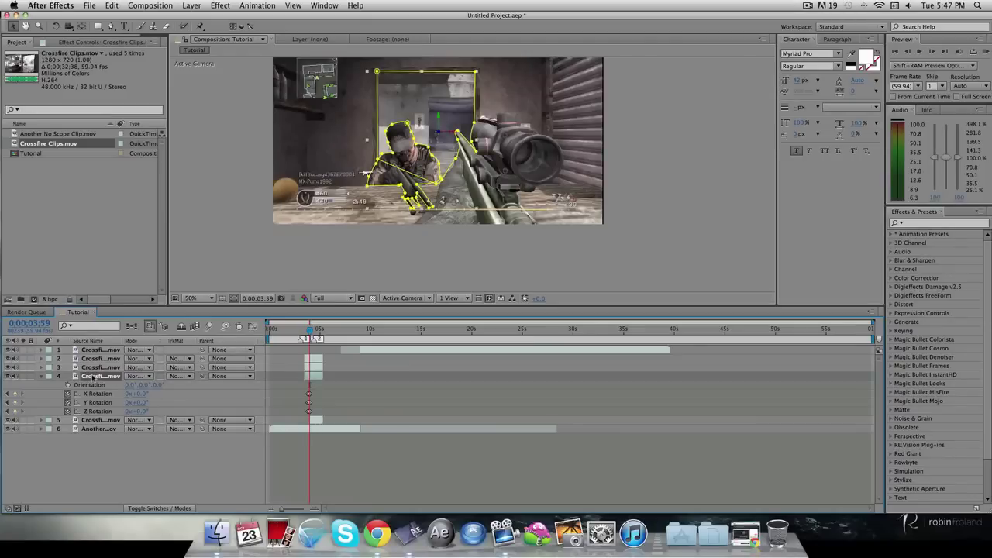
{"action": "key", "text": "r"}
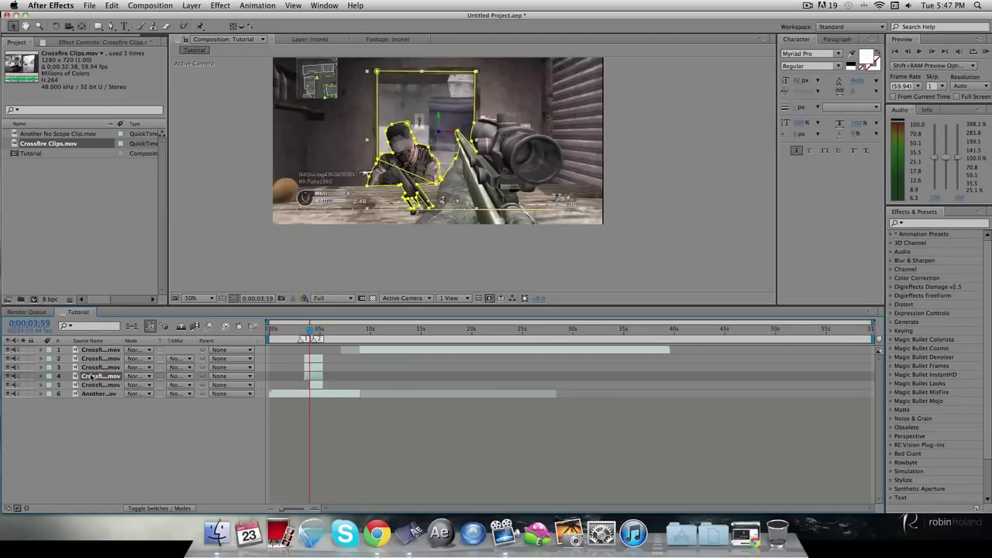
- Animate layer 5's Opacity from 0% at 0;00;03;59 to 100% at 0;00;04;09
{"action": "left_click", "coordinate": [314, 383]}
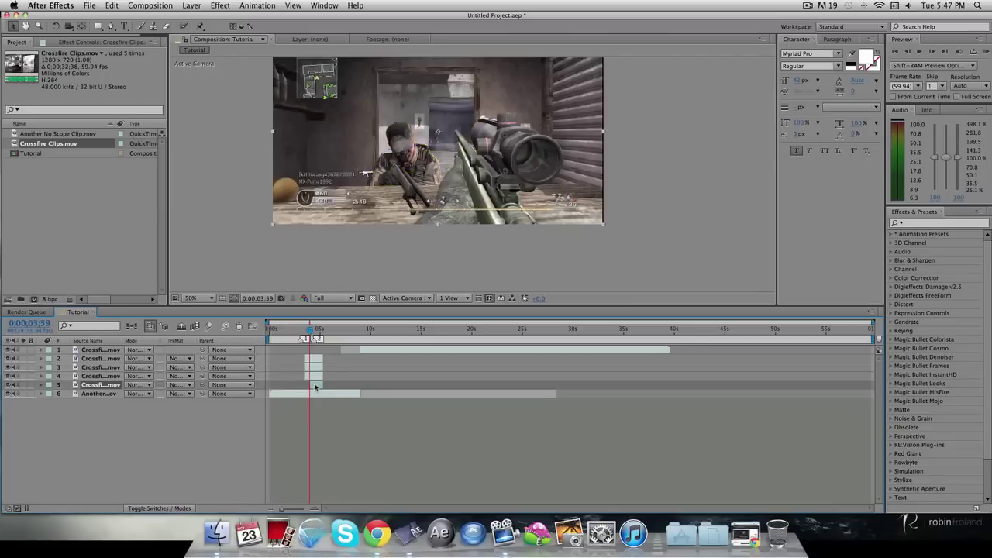
{"action": "key", "text": "t"}
{"action": "left_click", "coordinate": [67, 393]}
{"action": "key", "text": "shift+Page_Down"}
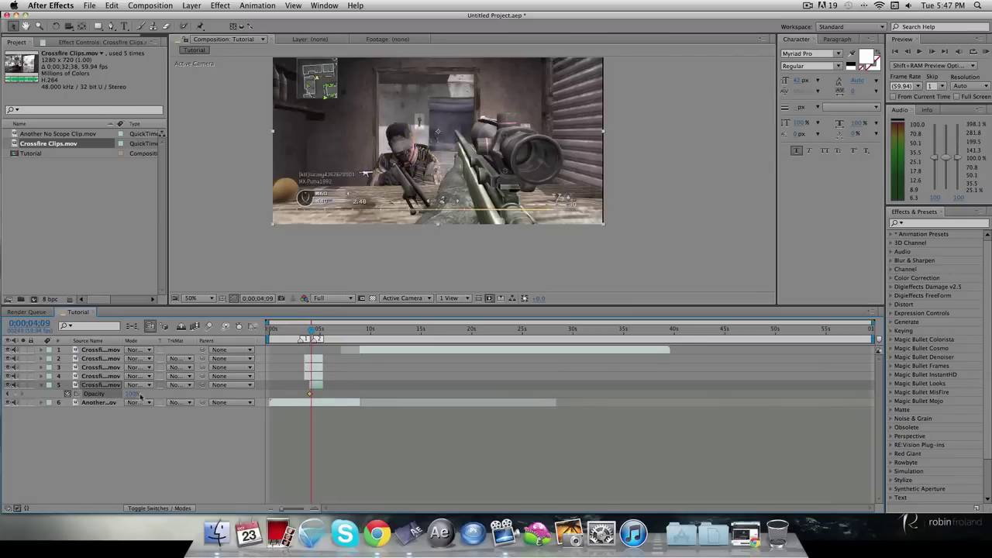
{"action": "left_click", "coordinate": [15, 393]}
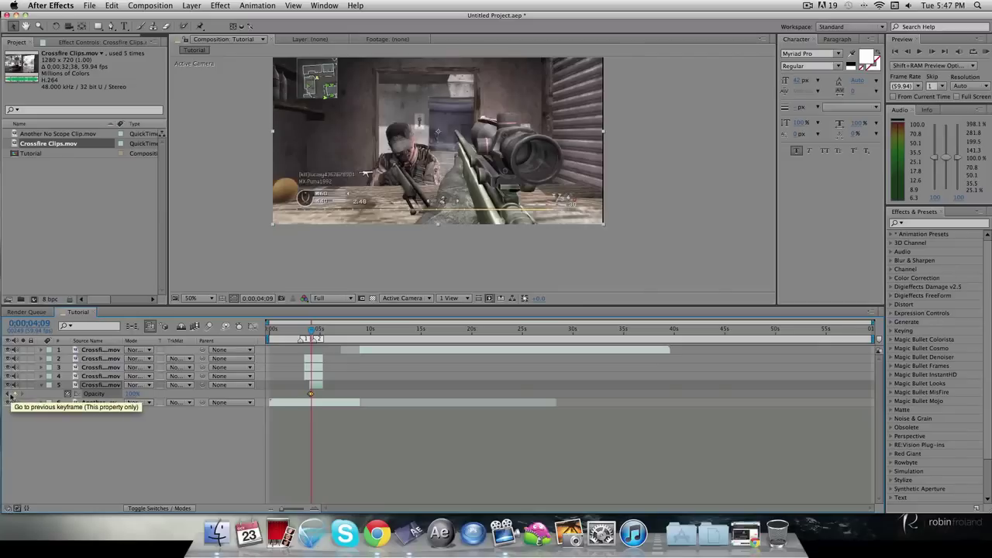
{"action": "left_click", "coordinate": [9, 394]}
{"action": "left_click", "coordinate": [134, 394]}
{"action": "type", "text": "0"}
{"action": "key", "text": "Return"}
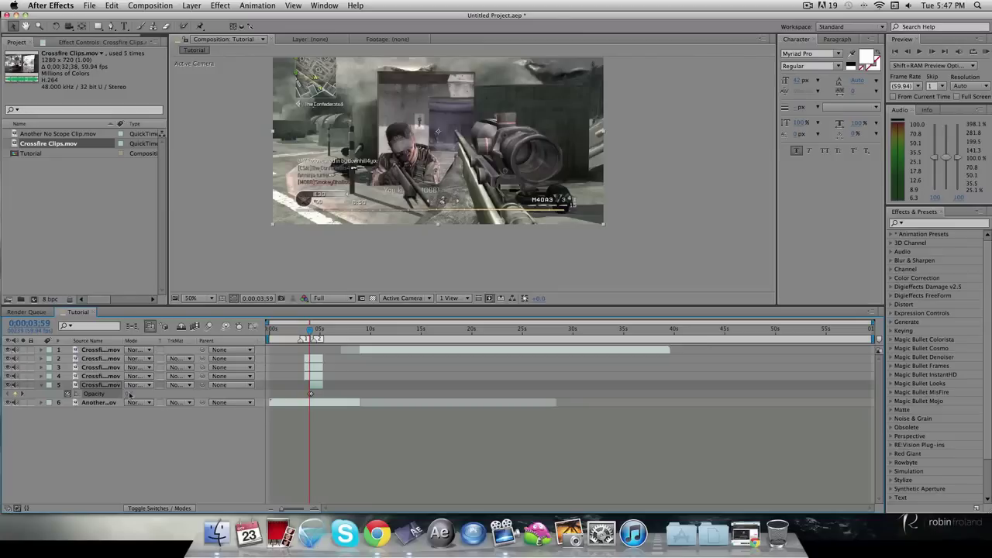
- Trim the ends of layers 5, 4, 3 and 2 to 0;00;04;09, collapsing layer 5's properties
{"action": "key", "text": "shift+Page_Down"}
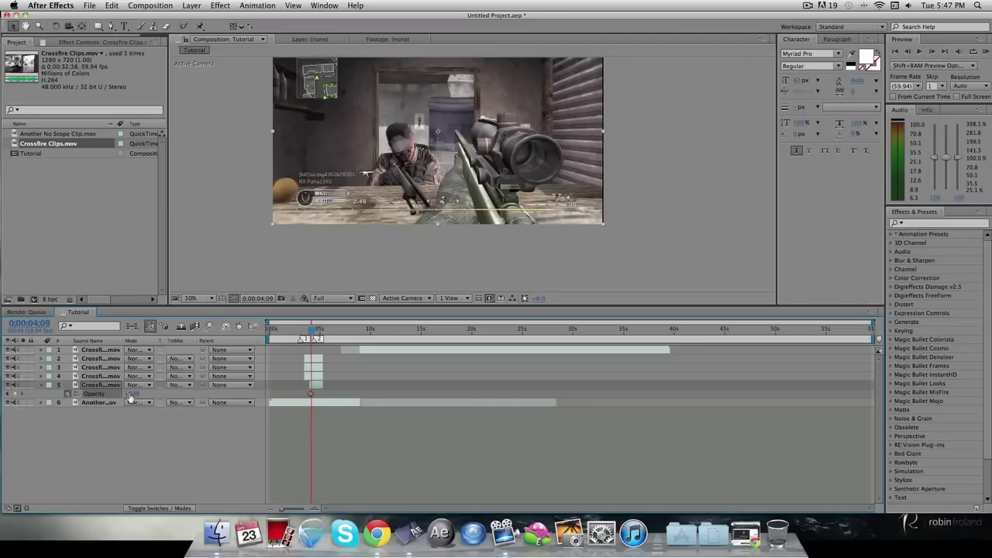
{"action": "key", "text": "super+alt+t"}
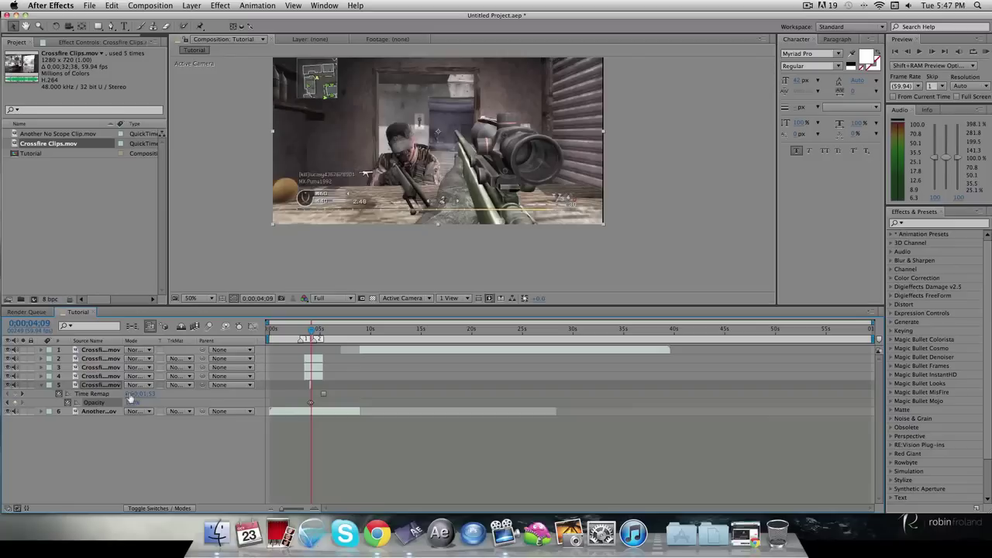
{"action": "key", "text": "u"}
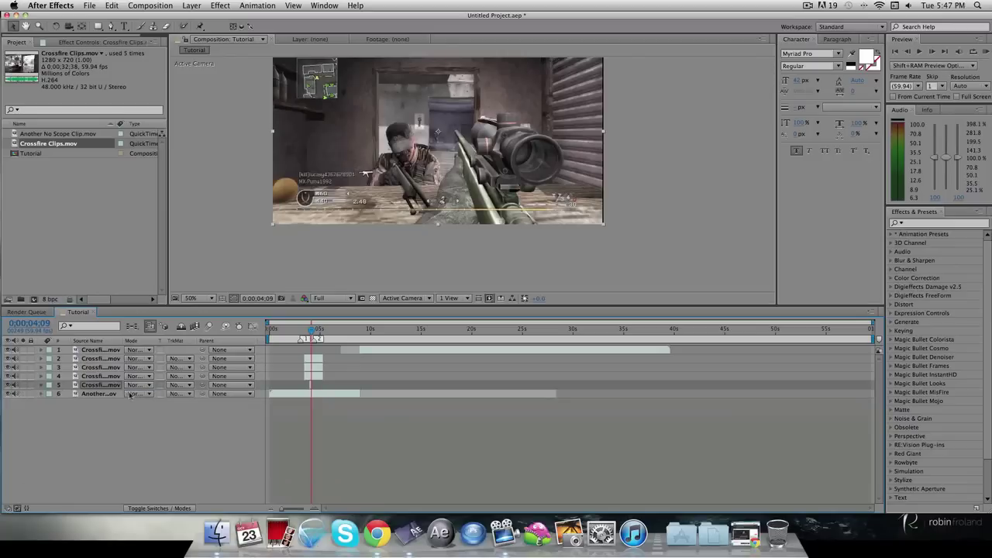
{"action": "key", "text": "super+Up"}
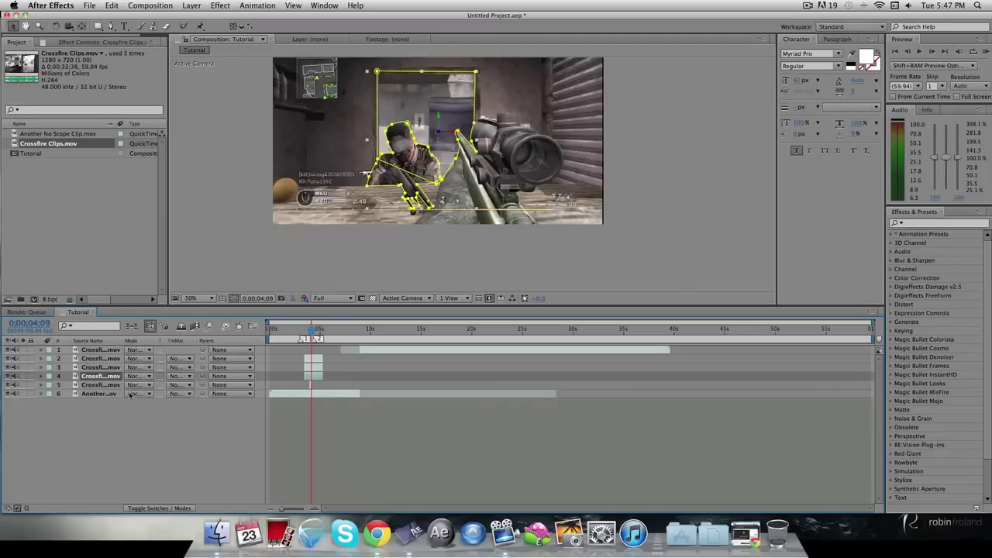
{"action": "key", "text": "alt+bracketright"}
{"action": "key", "text": "super+Up"}
{"action": "key", "text": "alt+bracketright"}
{"action": "key", "text": "super+Up"}
{"action": "key", "text": "alt+bracketright"}
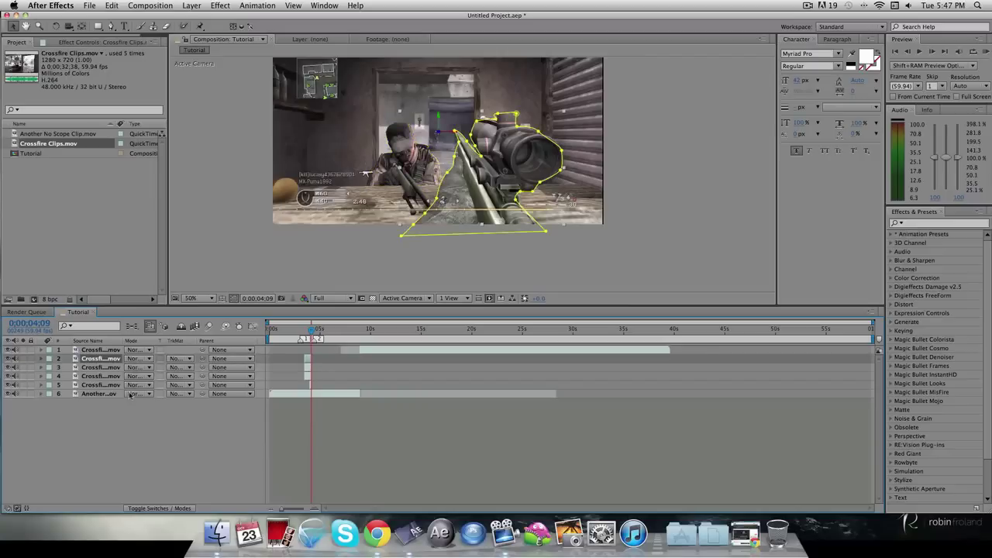
- Move layer 1 below the freeze-frame layers to position 5 and shift its clip to start at 0;00;04;09
{"action": "key", "text": "super+Up"}
{"action": "left_click_drag", "start_coordinate": [97, 350], "coordinate": [96, 389]}
{"action": "left_click_drag", "start_coordinate": [361, 386], "coordinate": [331, 385]}
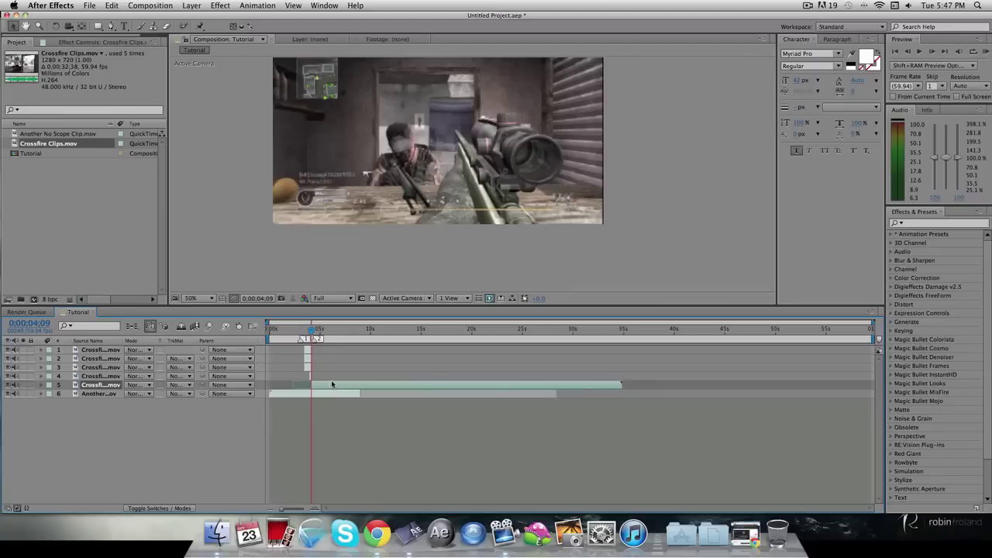
- Limit the work area to the span from 0;00;01;44 to about 9 seconds and set the preview resolution to Third
{"action": "left_click_drag", "start_coordinate": [312, 331], "coordinate": [287, 336]}
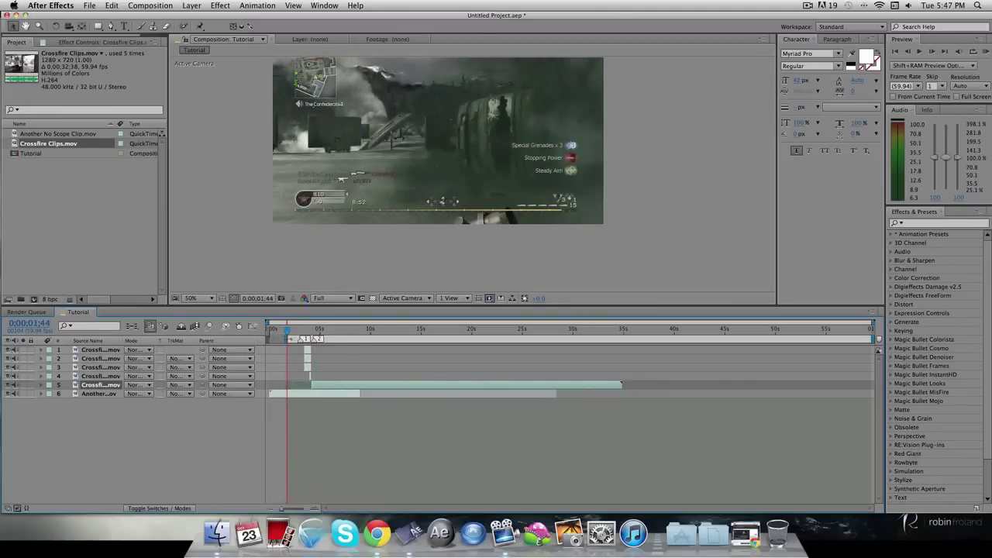
{"action": "left_click_drag", "start_coordinate": [875, 340], "coordinate": [357, 340]}
{"action": "left_click", "coordinate": [338, 298]}
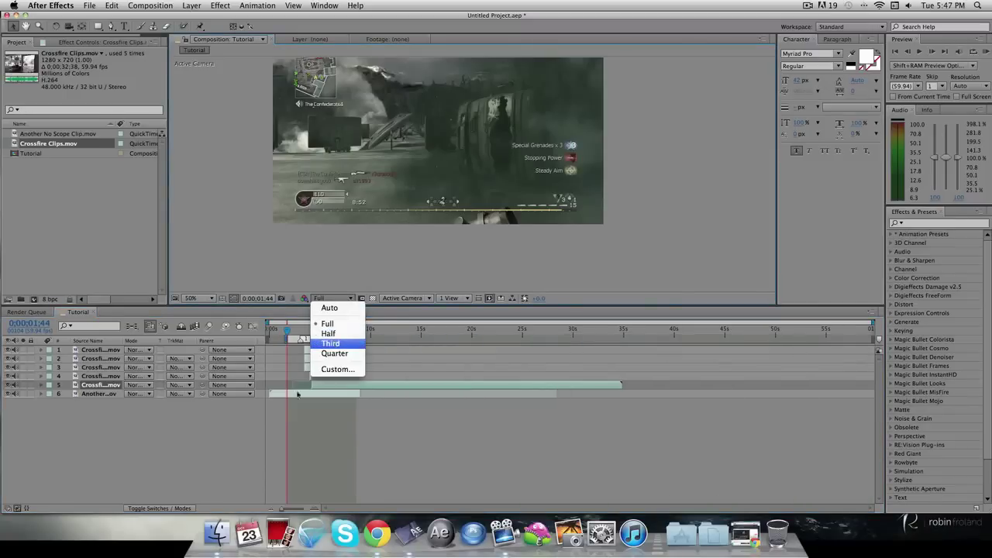
{"action": "left_click", "coordinate": [331, 343]}
- Play a RAM preview of the freeze-frame transition and scrub on to 0;00;05;31
{"action": "left_click", "coordinate": [985, 52]}
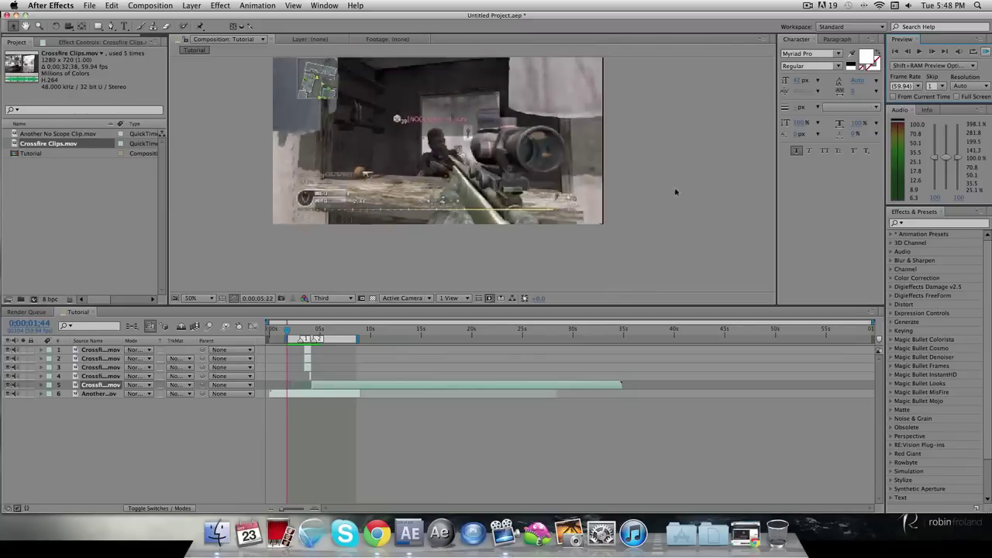
{"action": "key", "text": "space"}
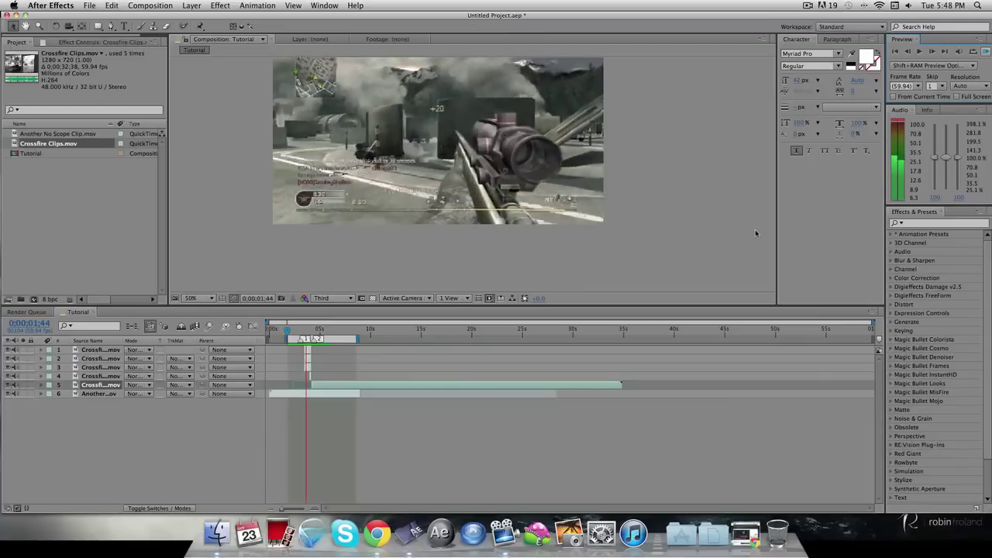
{"action": "key", "text": "space"}
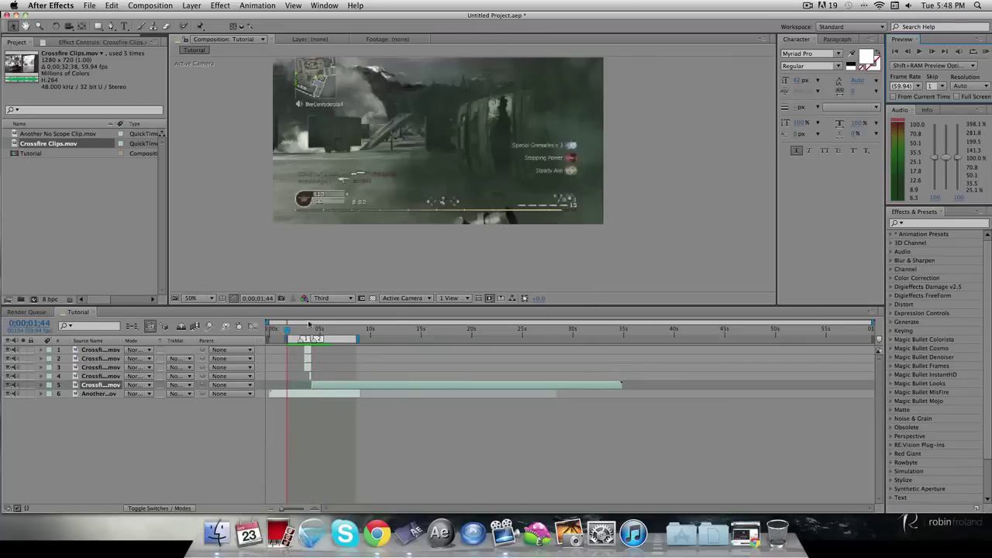
{"action": "left_click_drag", "start_coordinate": [287, 332], "coordinate": [325, 329]}
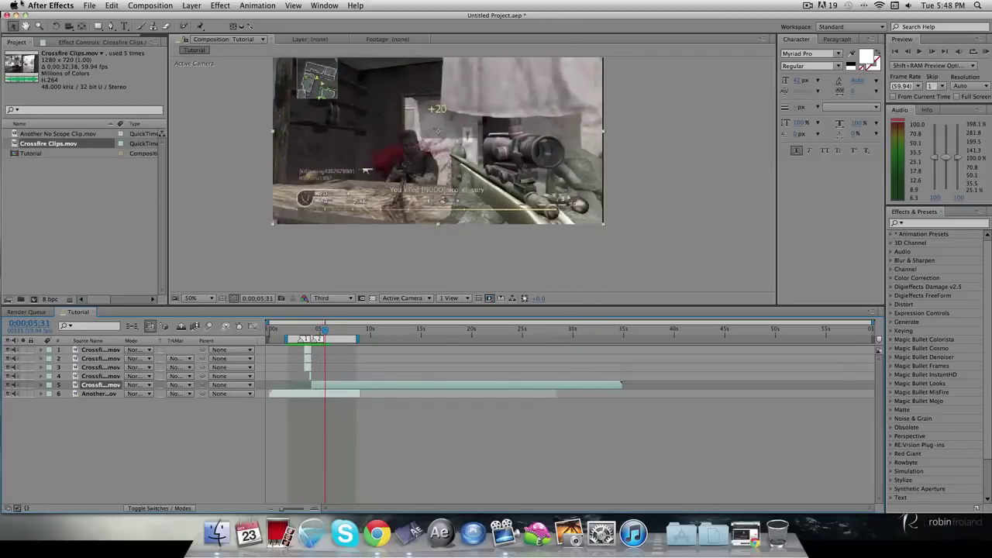
- Minimize the project window and look over the FNT 300 Contest.7z and FNT Other Clips.7z archives on the desktop
{"action": "left_click", "coordinate": [15, 16]}
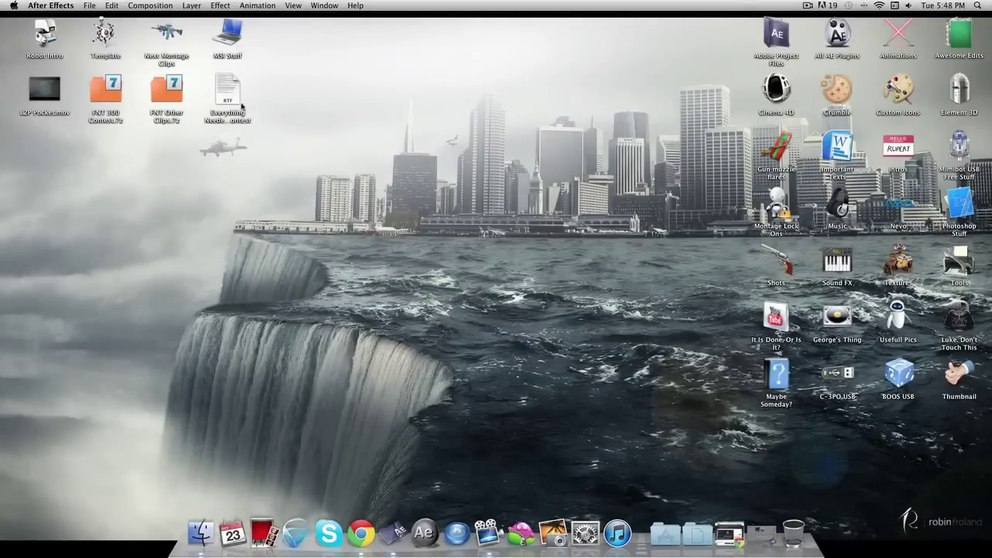
{"action": "left_click", "coordinate": [113, 102]}
{"action": "left_click", "coordinate": [180, 206]}
{"action": "left_click", "coordinate": [110, 98]}
{"action": "left_click", "coordinate": [153, 192]}
{"action": "left_click", "coordinate": [113, 99]}
{"action": "left_click", "coordinate": [137, 169]}
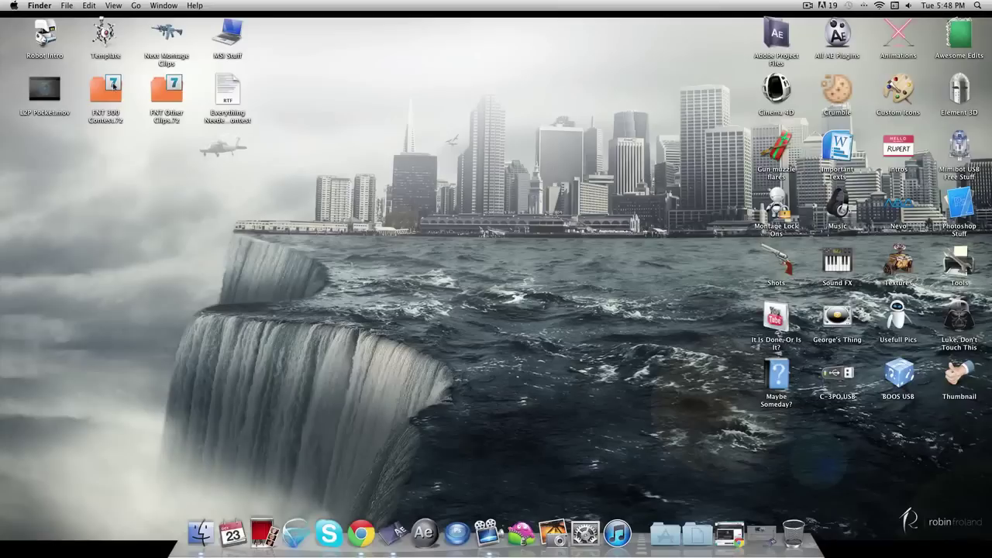
{"action": "left_click", "coordinate": [113, 86]}
{"action": "left_click", "coordinate": [132, 173]}
{"action": "left_click", "coordinate": [173, 95]}
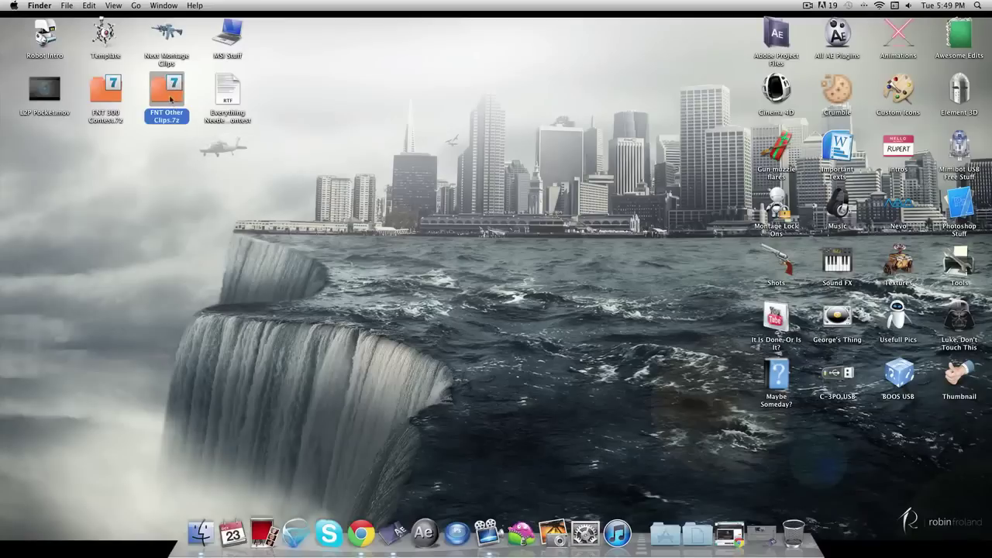
{"action": "left_click", "coordinate": [188, 153]}
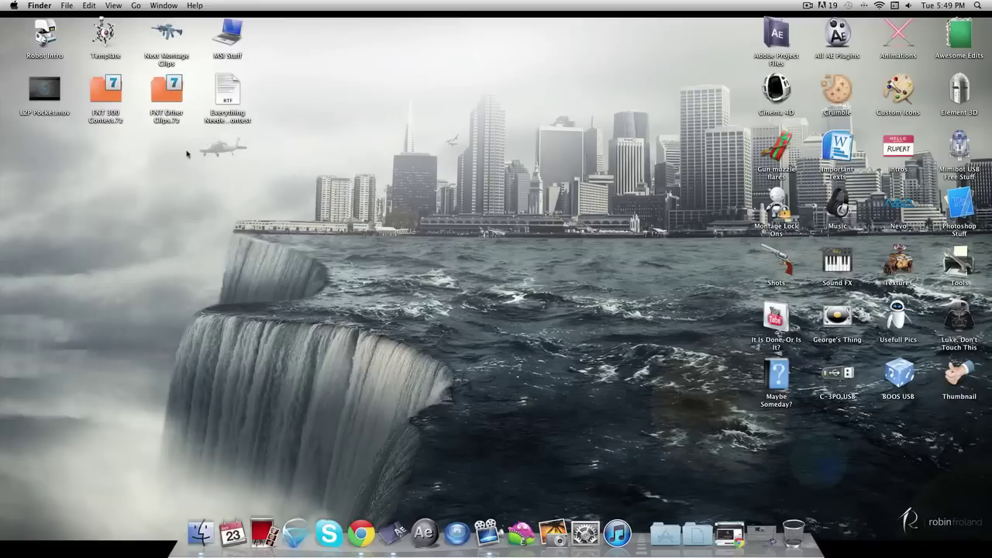
- Open the Everything Needed for Contest document from the desktop, read through its contest rules and download links, and close it
{"action": "double_click", "coordinate": [234, 96]}
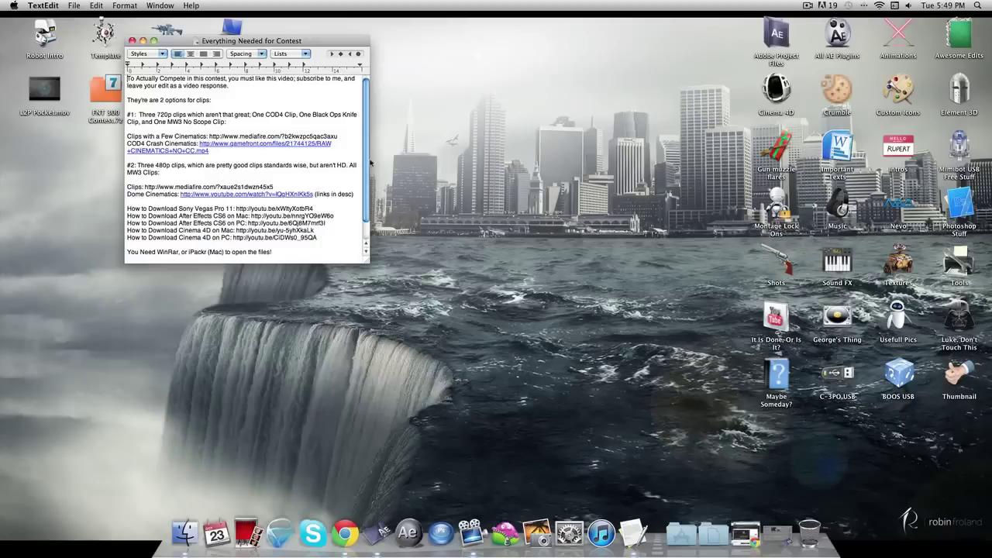
{"action": "left_click", "coordinate": [371, 191]}
{"action": "mouse_move", "coordinate": [367, 191]}
{"action": "left_mouse_down"}
{"action": "mouse_move", "coordinate": [367, 212]}
{"action": "mouse_move", "coordinate": [378, 180]}
{"action": "left_mouse_up"}
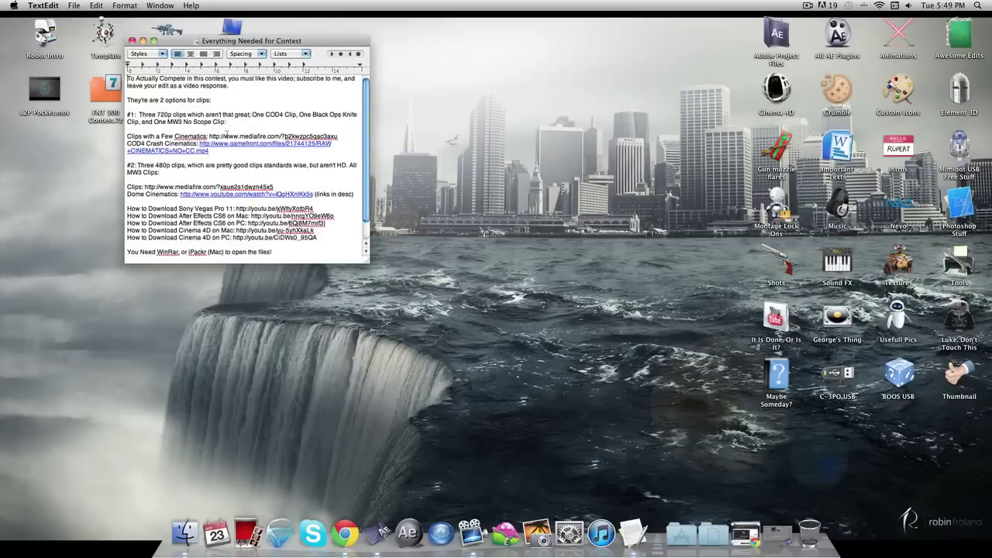
{"action": "scroll", "coordinate": [360, 147], "scroll_direction": "down", "scroll_amount": 2}
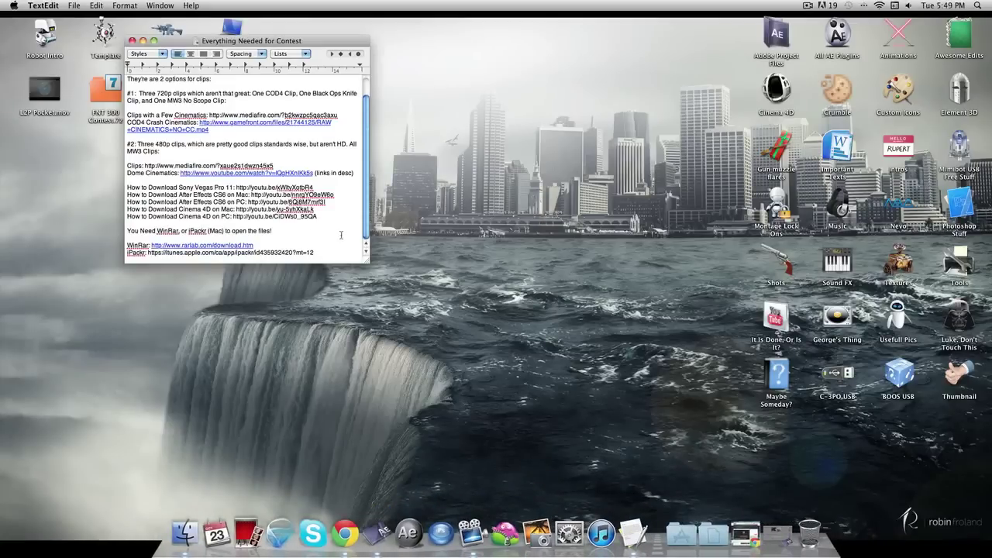
{"action": "left_click", "coordinate": [133, 41]}
{"action": "left_click", "coordinate": [452, 240]}
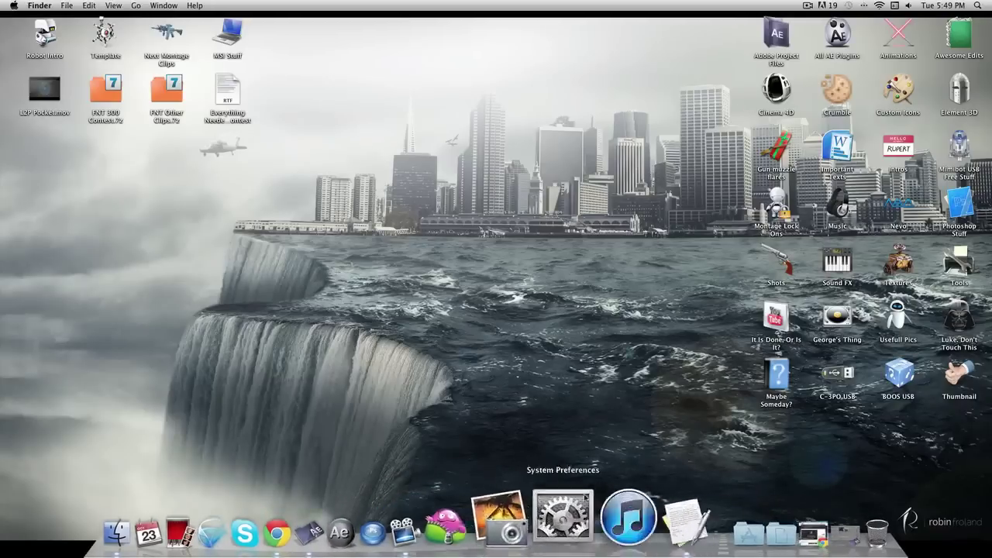
- Switch to the minimized Chrome window to look over the YouTube channel page, and minimize it again
{"action": "left_click", "coordinate": [750, 515]}
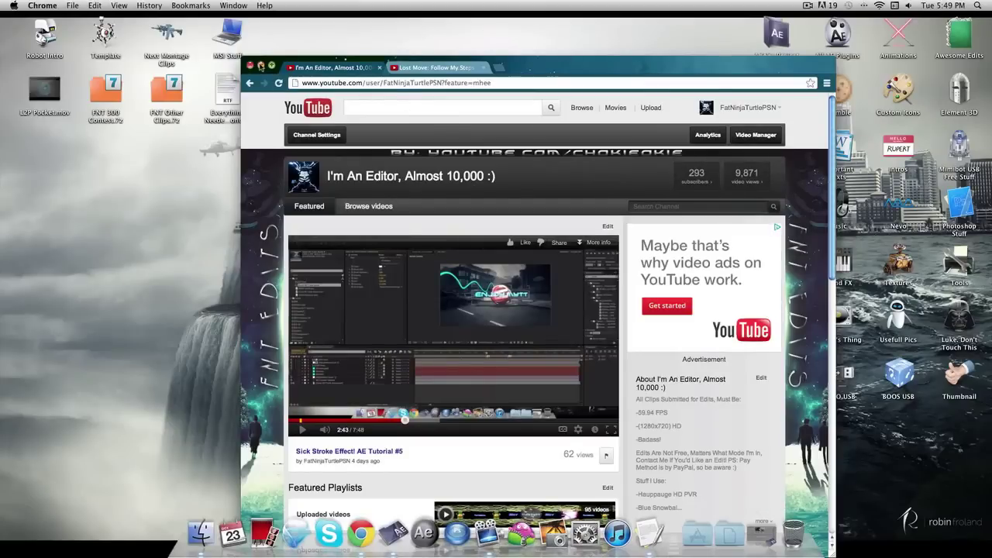
{"action": "left_click", "coordinate": [261, 66]}
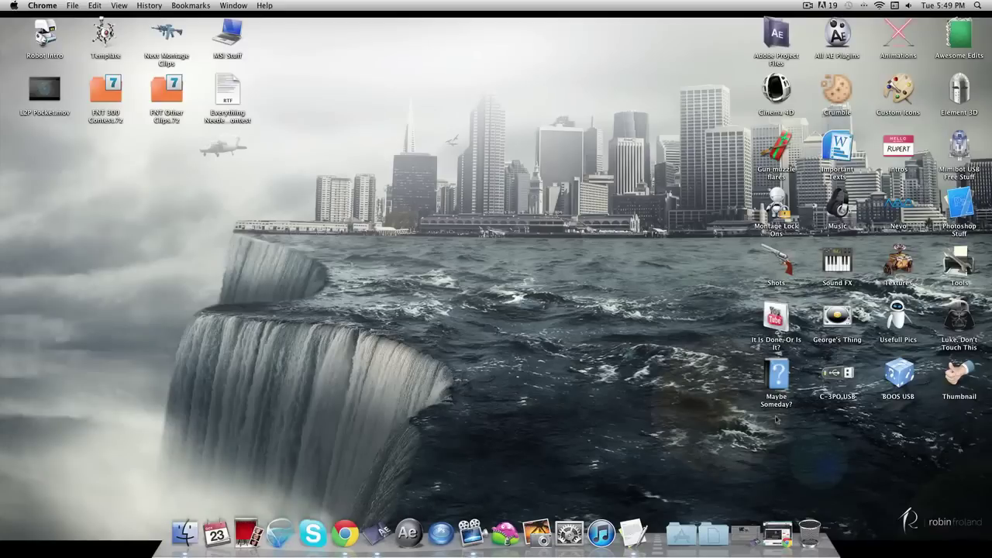
- Restore the After Effects project, scrub the Tutorial composition to 0;00;06;29, and minimize the project window again
{"action": "left_click", "coordinate": [746, 534]}
{"action": "mouse_move", "coordinate": [325, 331]}
{"action": "left_mouse_down"}
{"action": "mouse_move", "coordinate": [303, 330]}
{"action": "mouse_move", "coordinate": [334, 330]}
{"action": "left_mouse_up"}
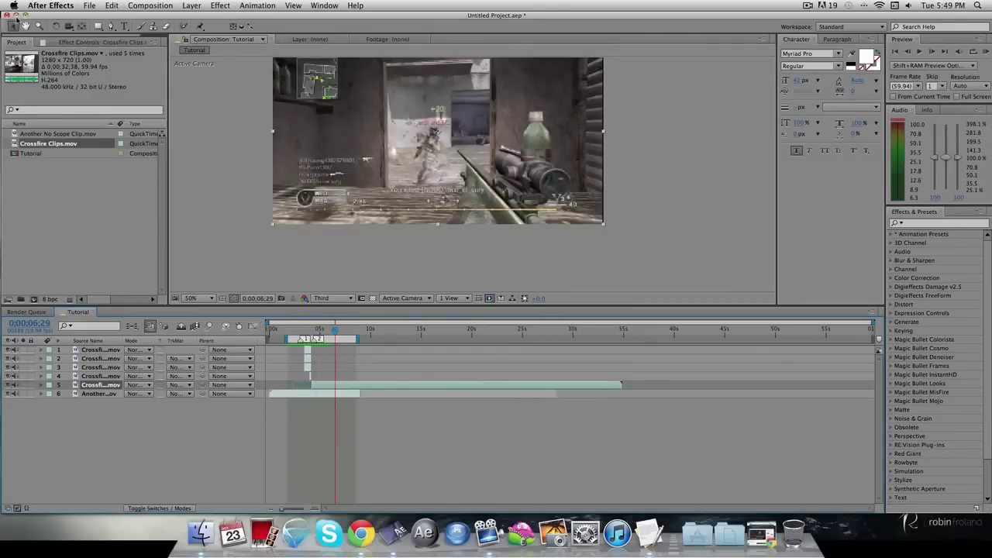
{"action": "left_click", "coordinate": [16, 16]}
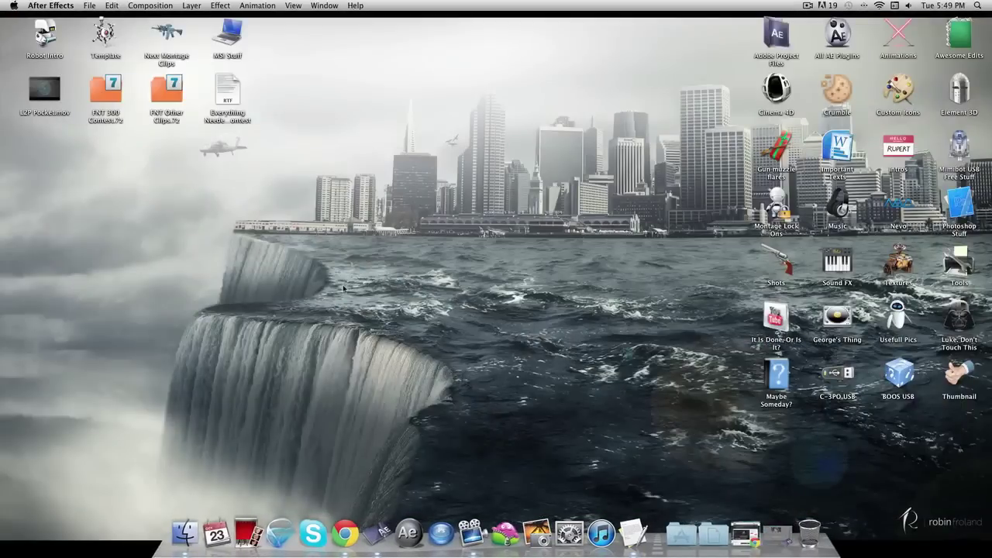